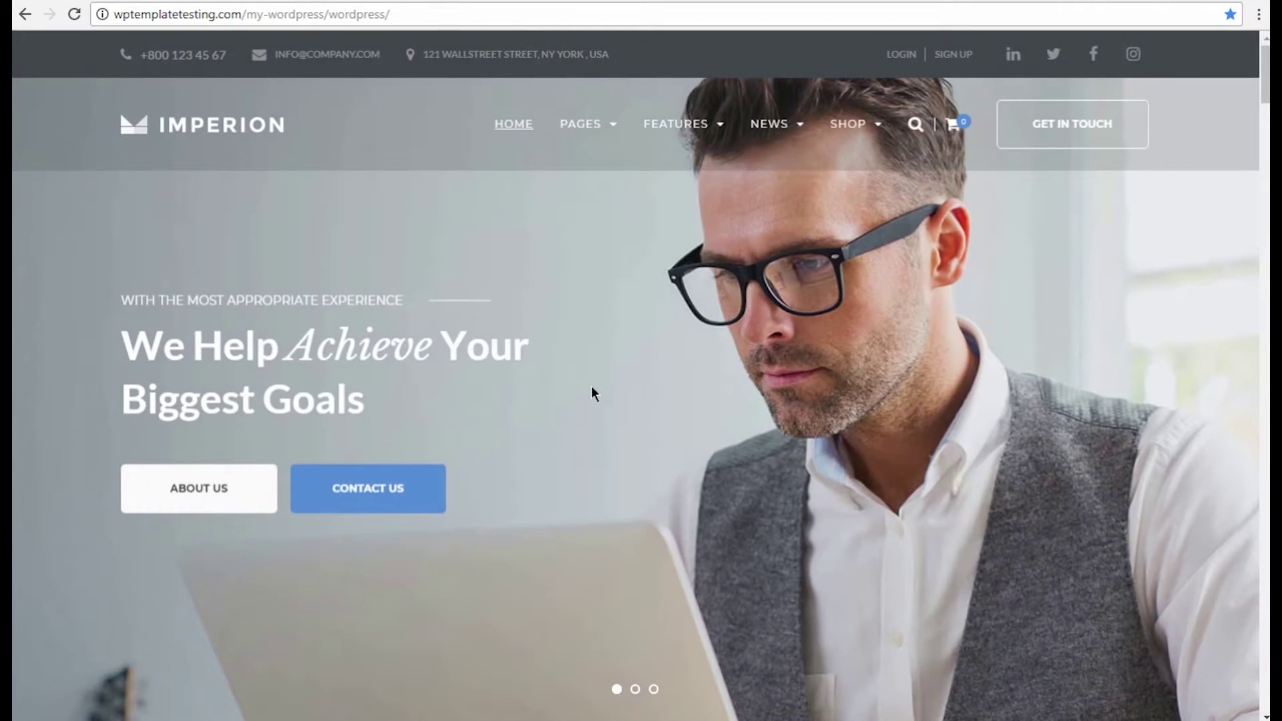
Append wp-admin to the site address to load the WordPress login page.
click(432, 16)
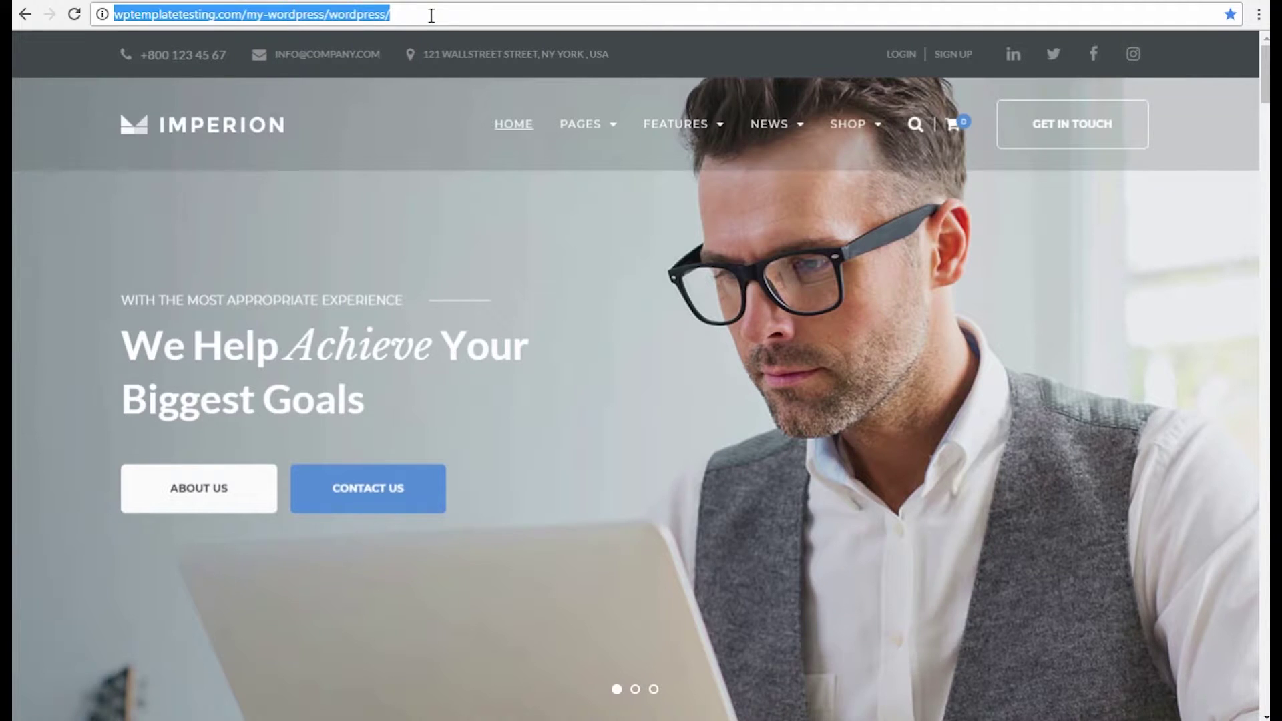
click(432, 16)
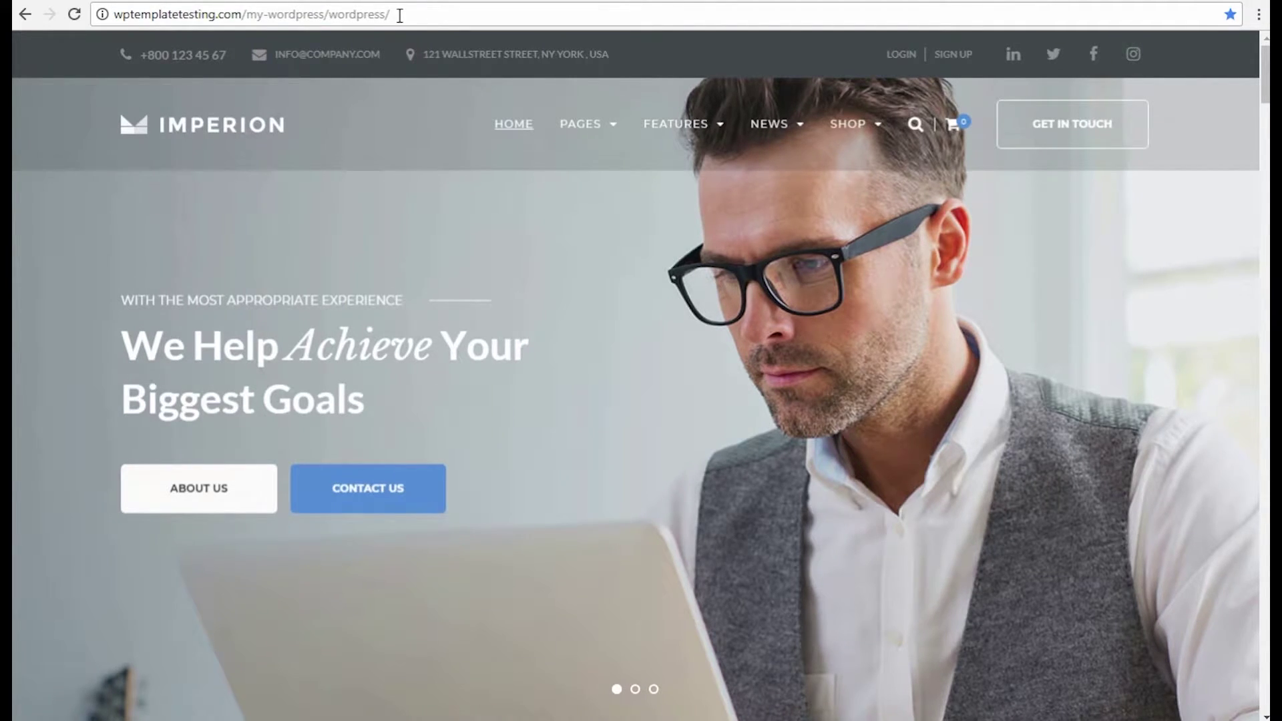
text(wp-admin)
key(Return)
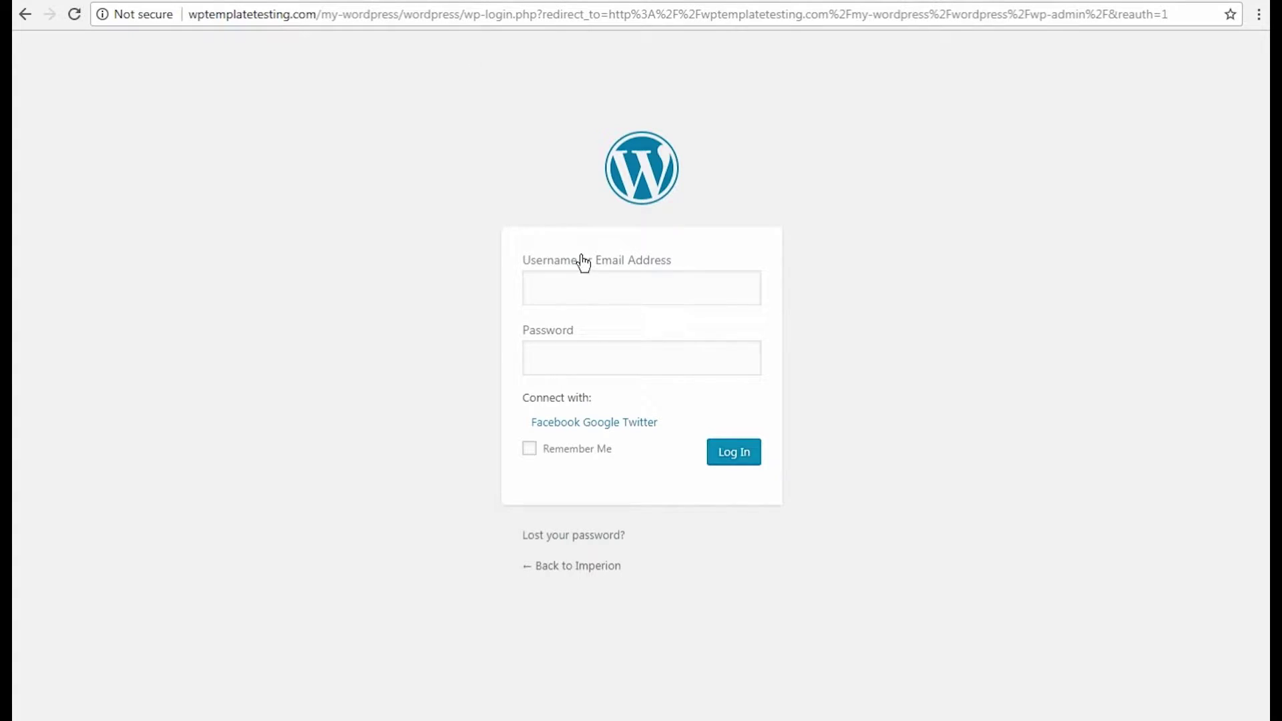
Enter the admin username, paste the account password, and log in to the Dashboard.
click(574, 274)
text(admin)
click(566, 361)
key(ctrl+v)
click(748, 454)
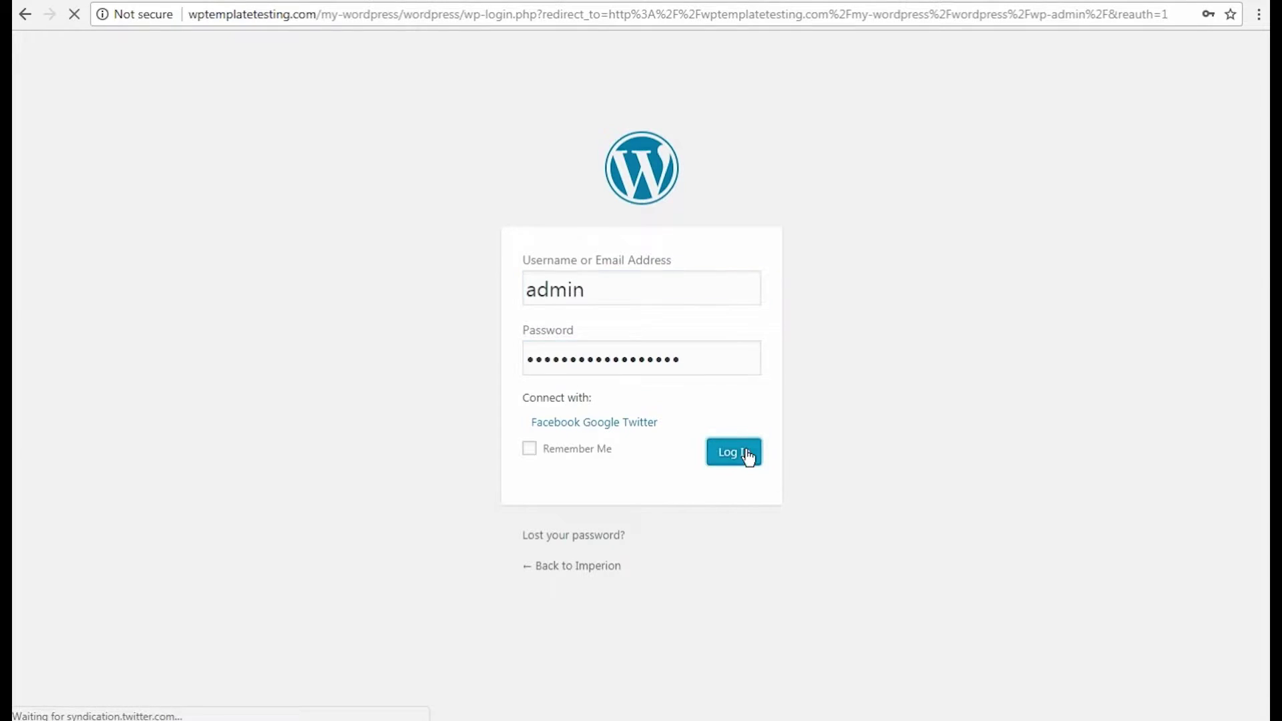
Add a page titled 'New Page' with the Elementor Canvas template and save it as draft.
mouse_move(78, 305)
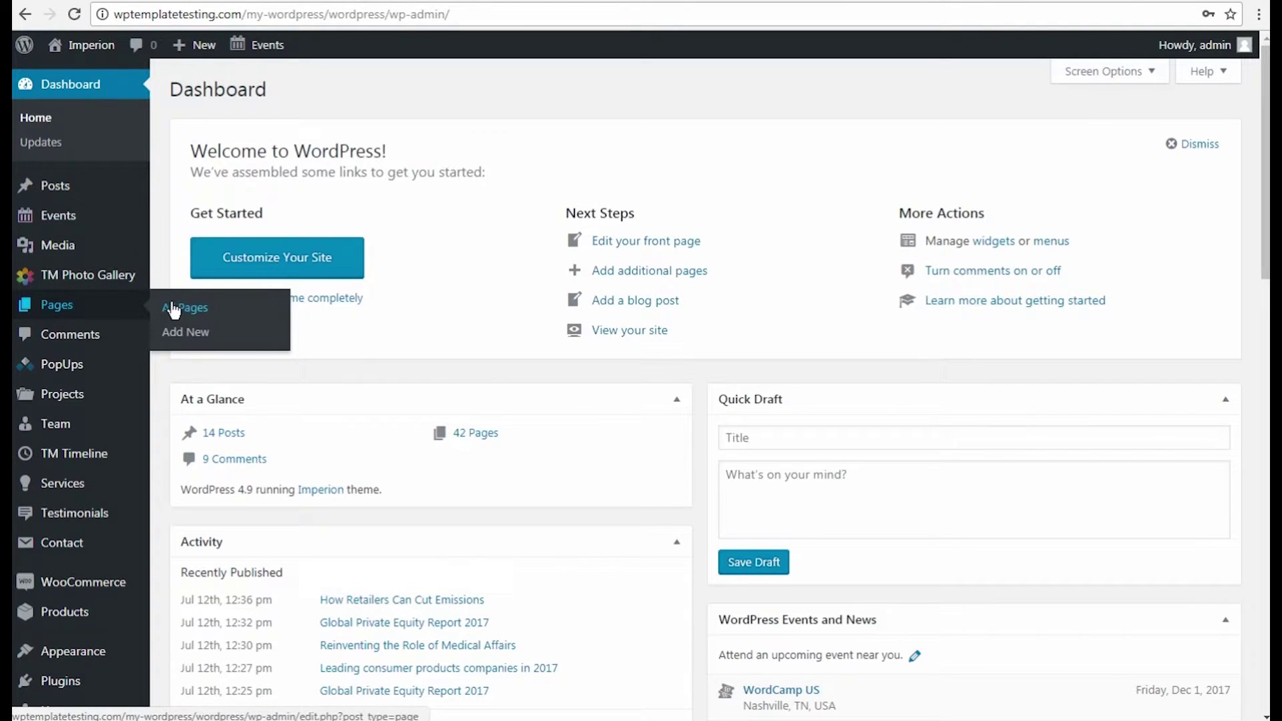
click(180, 333)
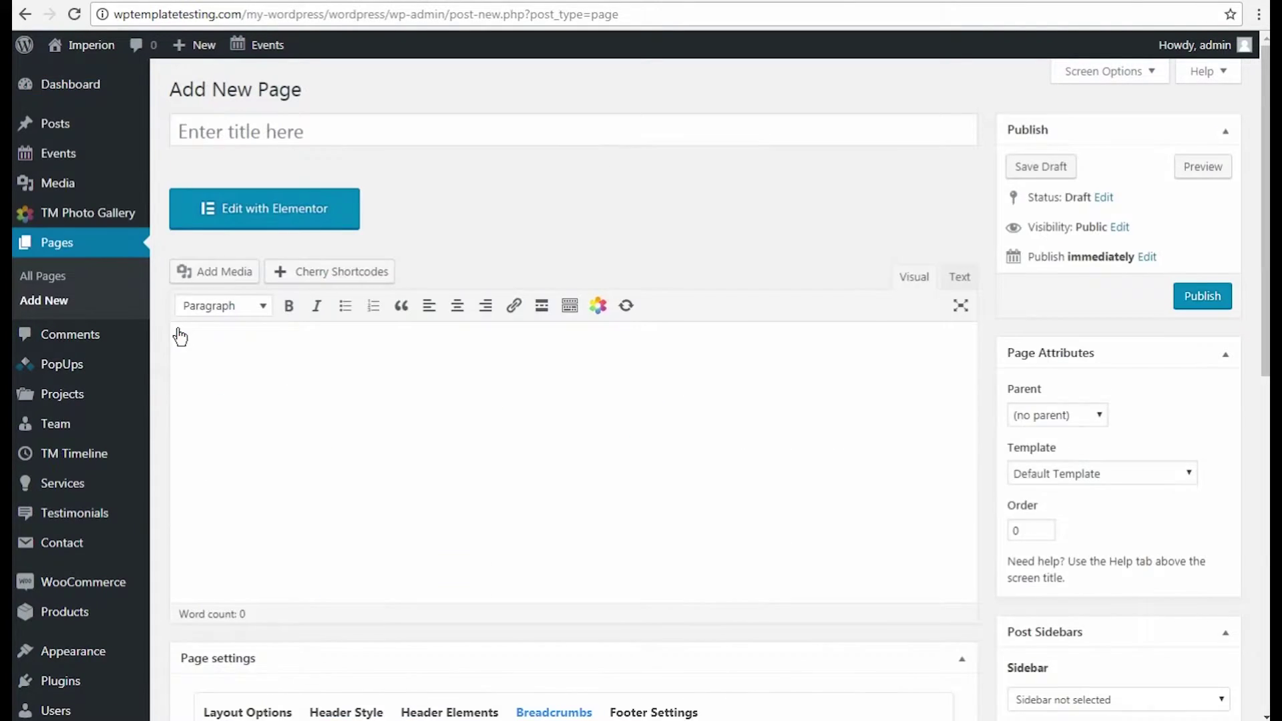
click(200, 131)
text(New Page)
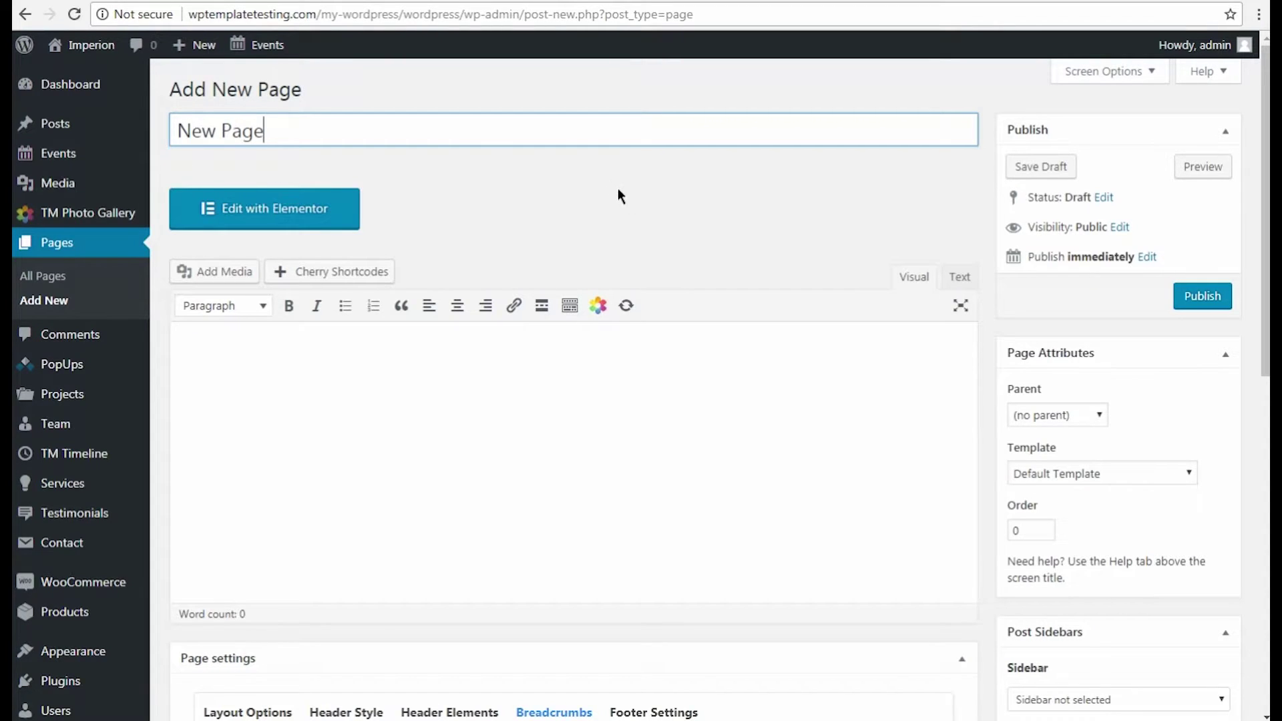
click(1043, 480)
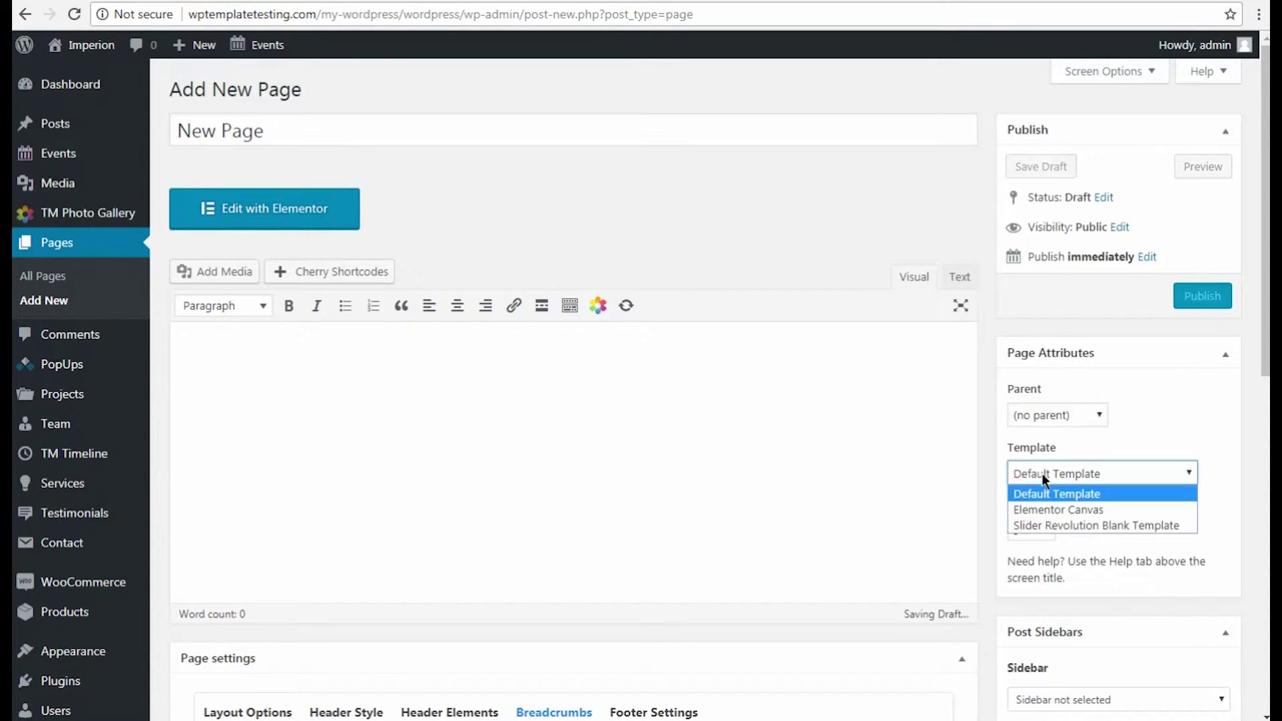
click(1039, 511)
click(1051, 167)
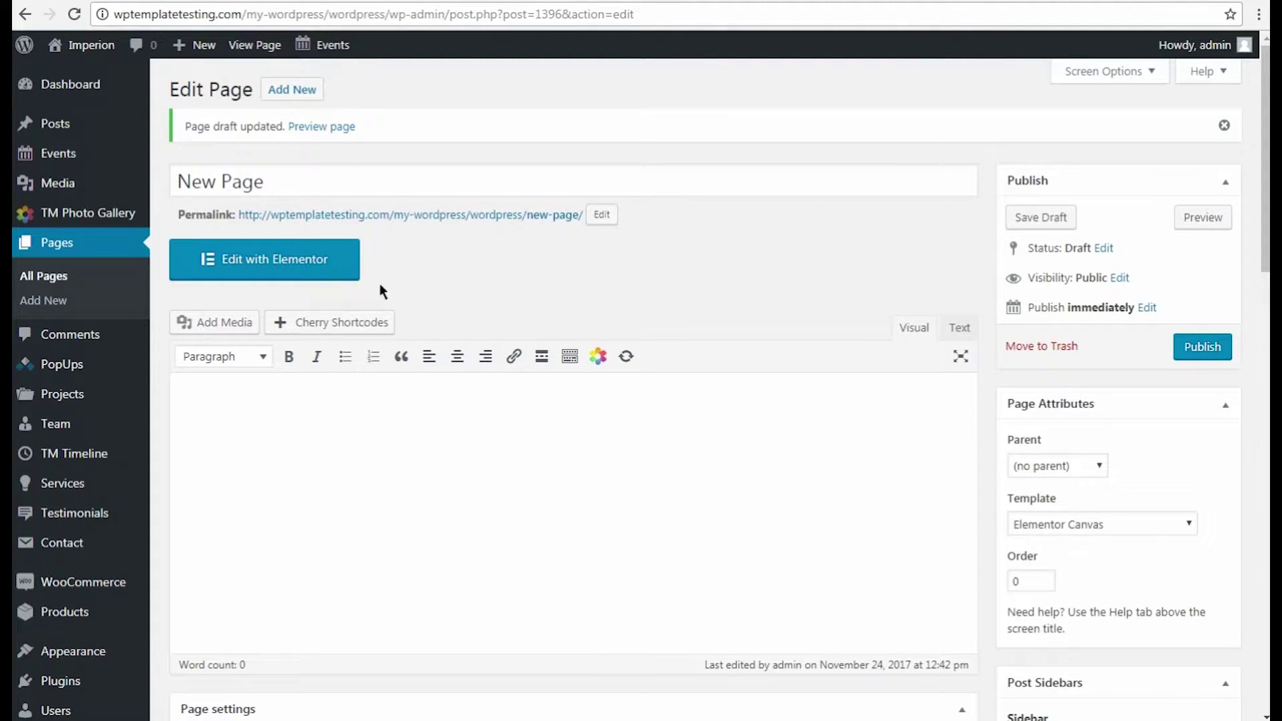
Open New Page in Elementor and add a single-column section to the canvas.
click(286, 281)
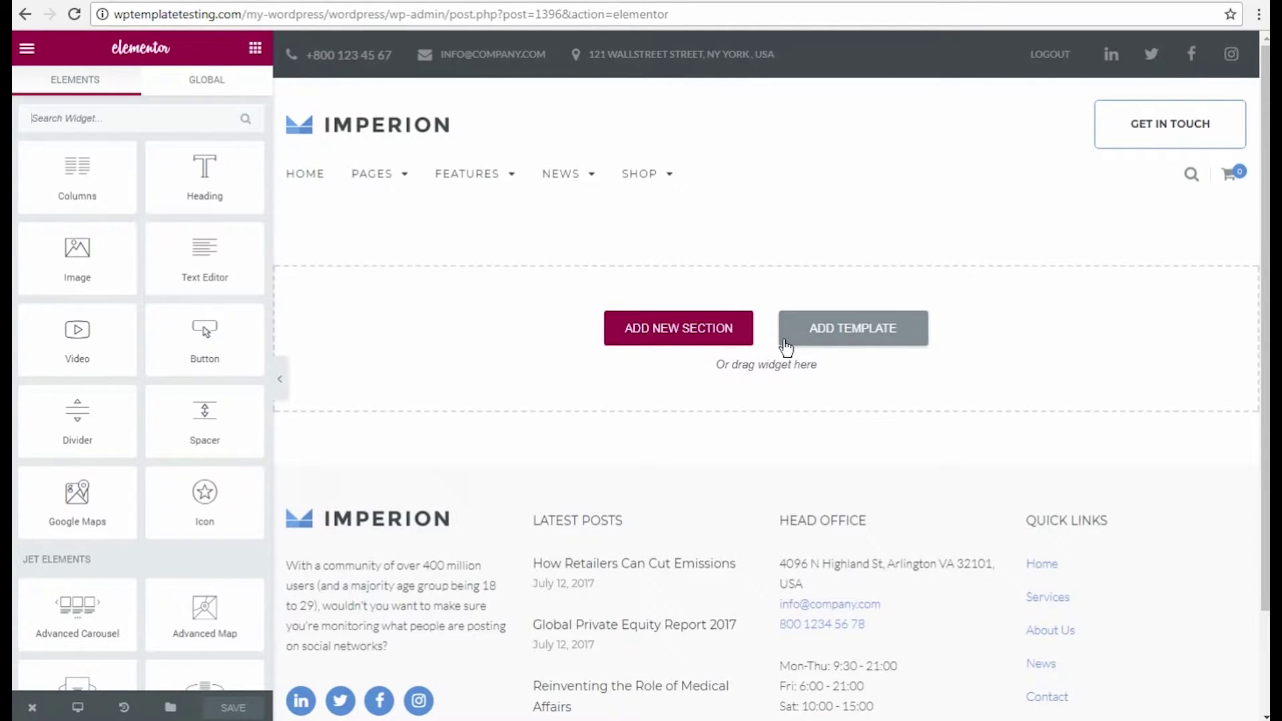
click(695, 340)
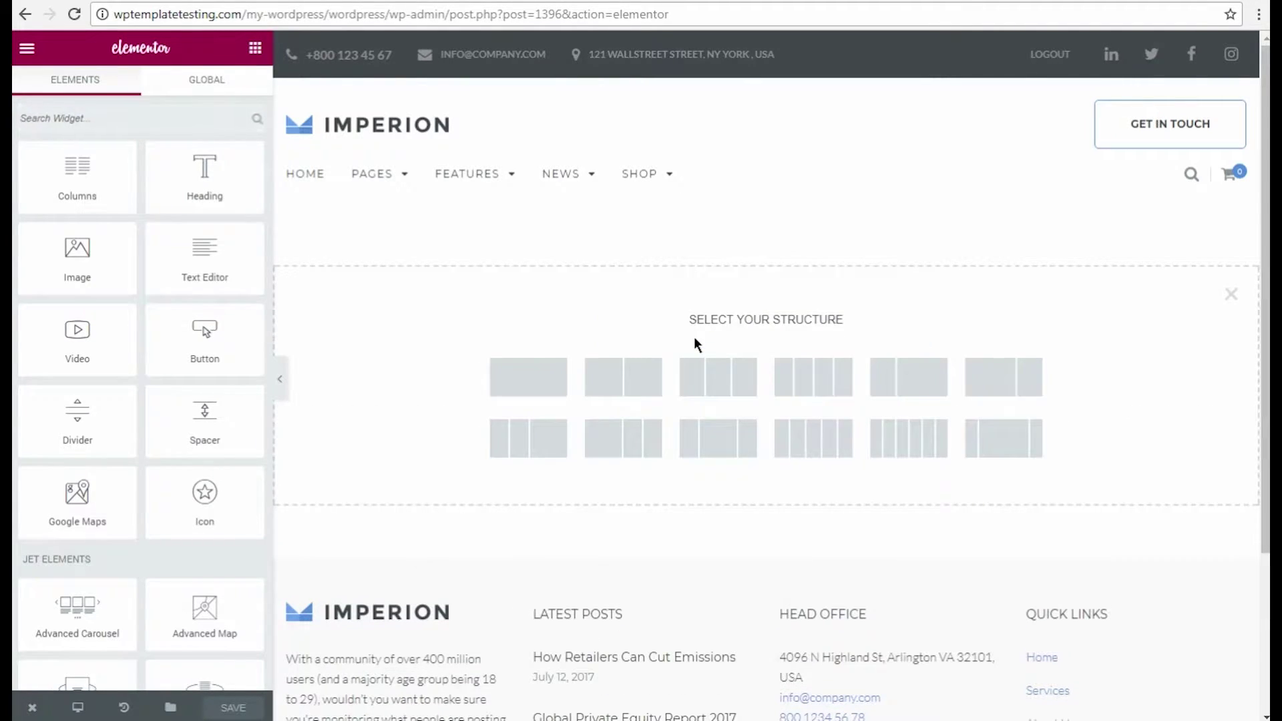
click(537, 379)
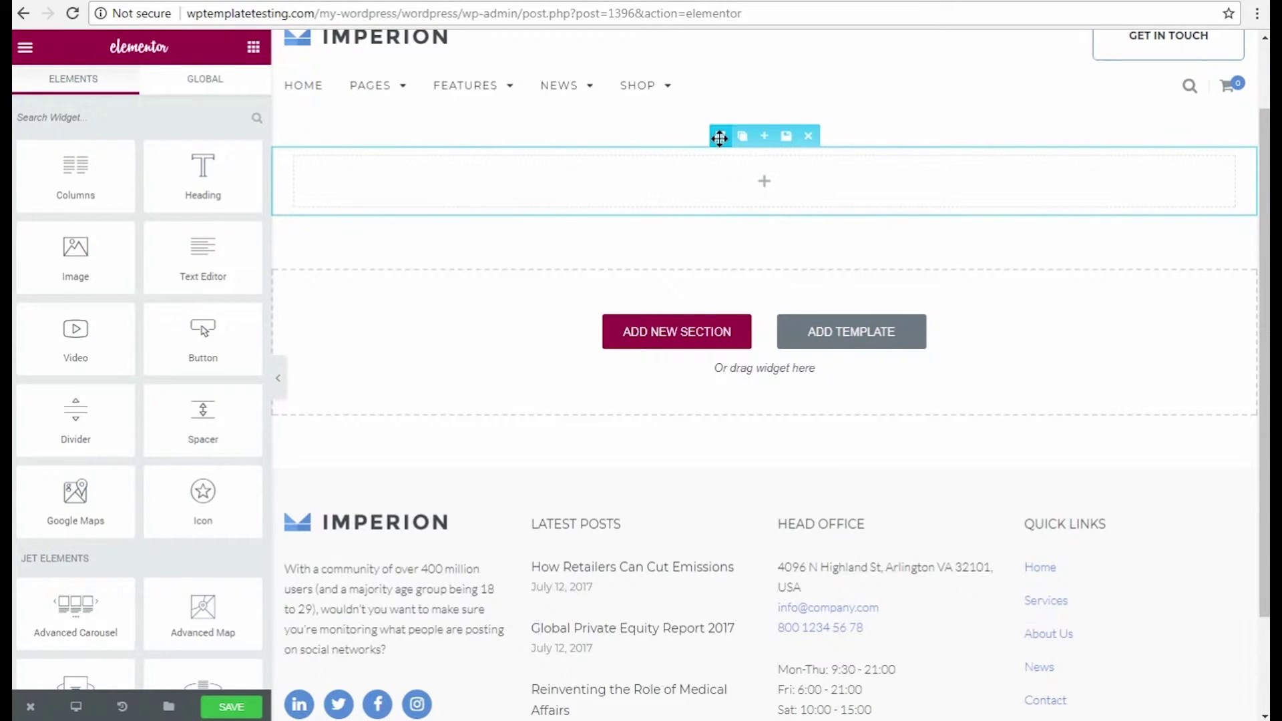
Turn on Stretch Section and set Content Width to Full Width for the new section.
click(720, 137)
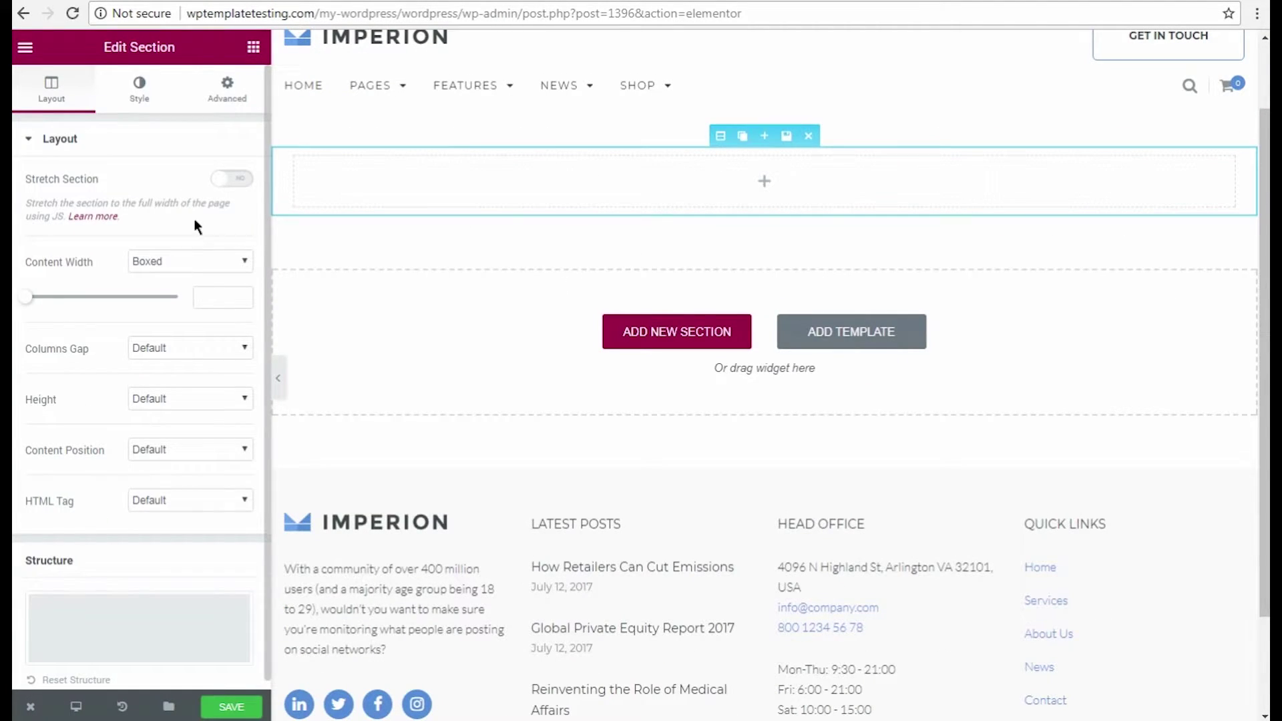
click(239, 180)
click(187, 262)
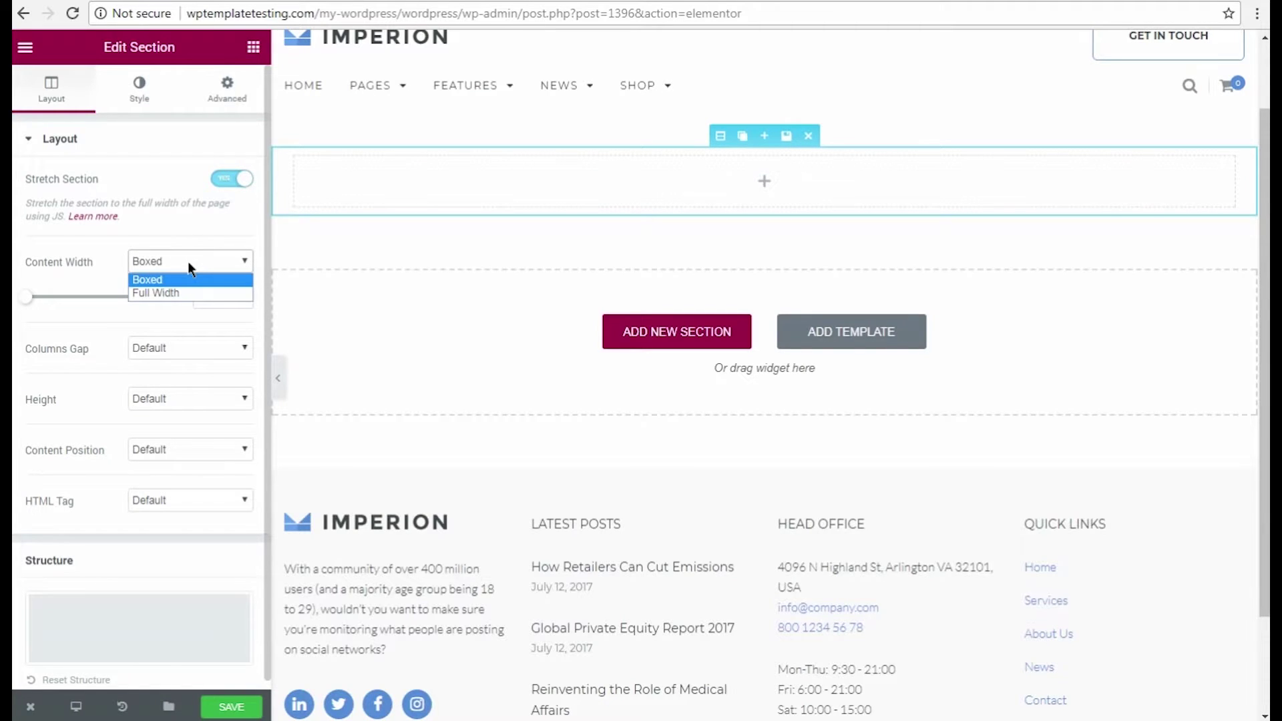
click(182, 288)
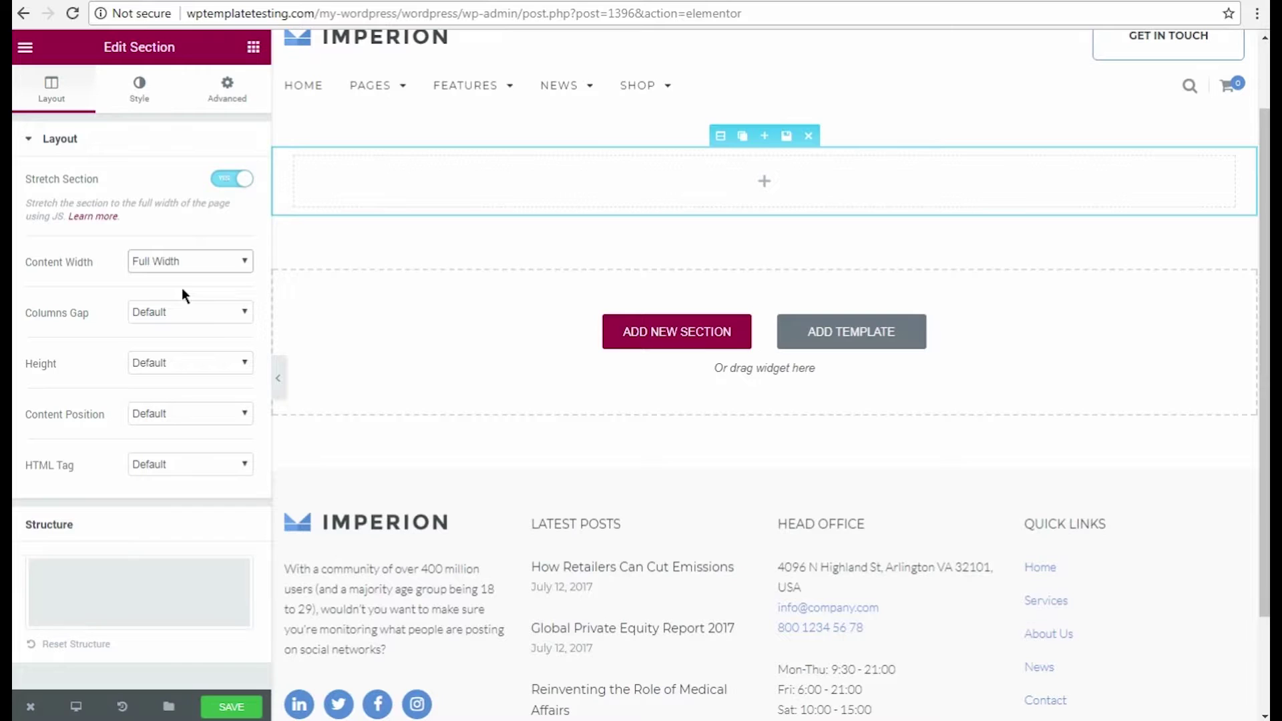
Set the section's Classic background to the coffee-and-keyboard image pf-5.jpg from the Media Library.
click(137, 96)
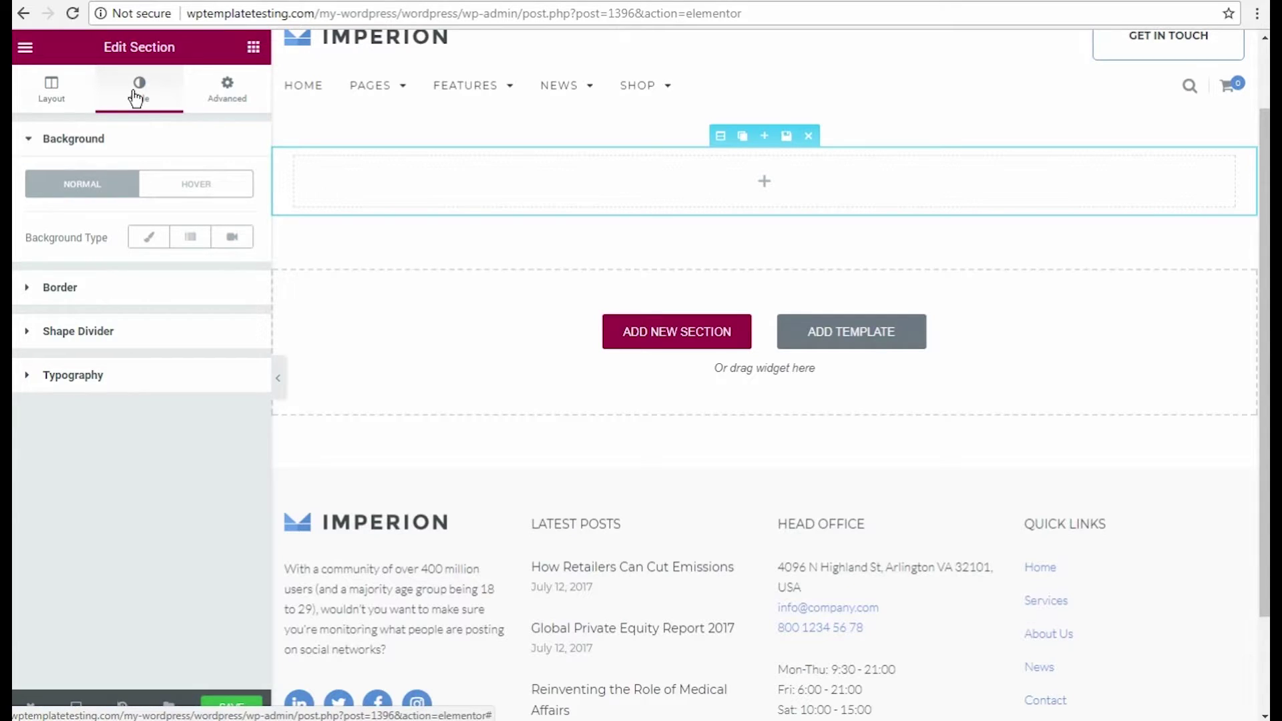
click(144, 239)
click(137, 410)
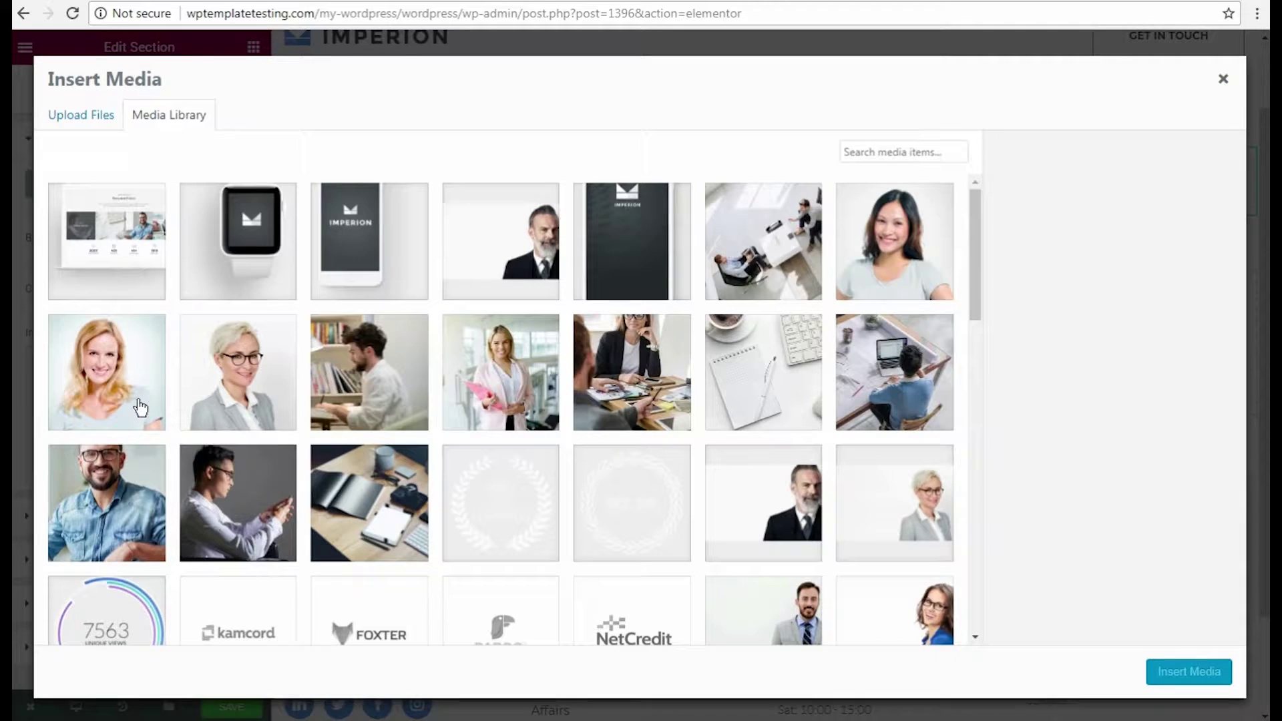
click(792, 404)
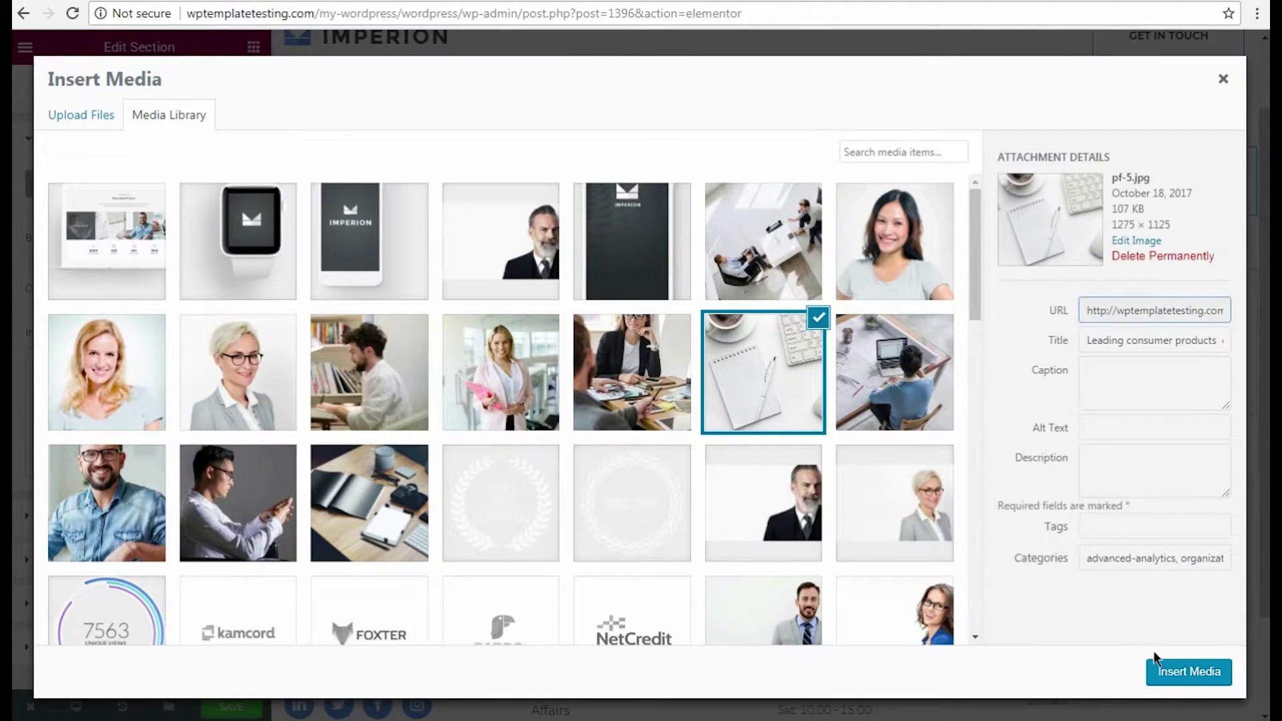
click(1167, 673)
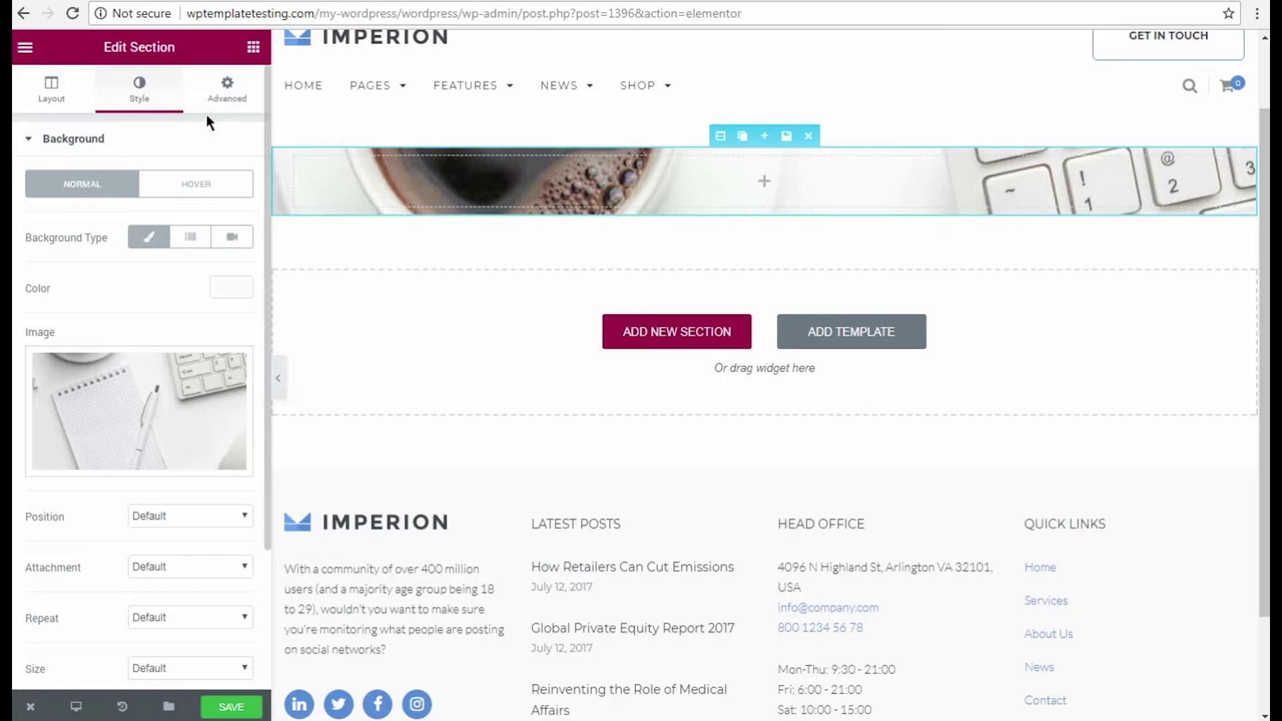
Unlink the section's padding values in Advanced and set the top padding to 50.
click(229, 101)
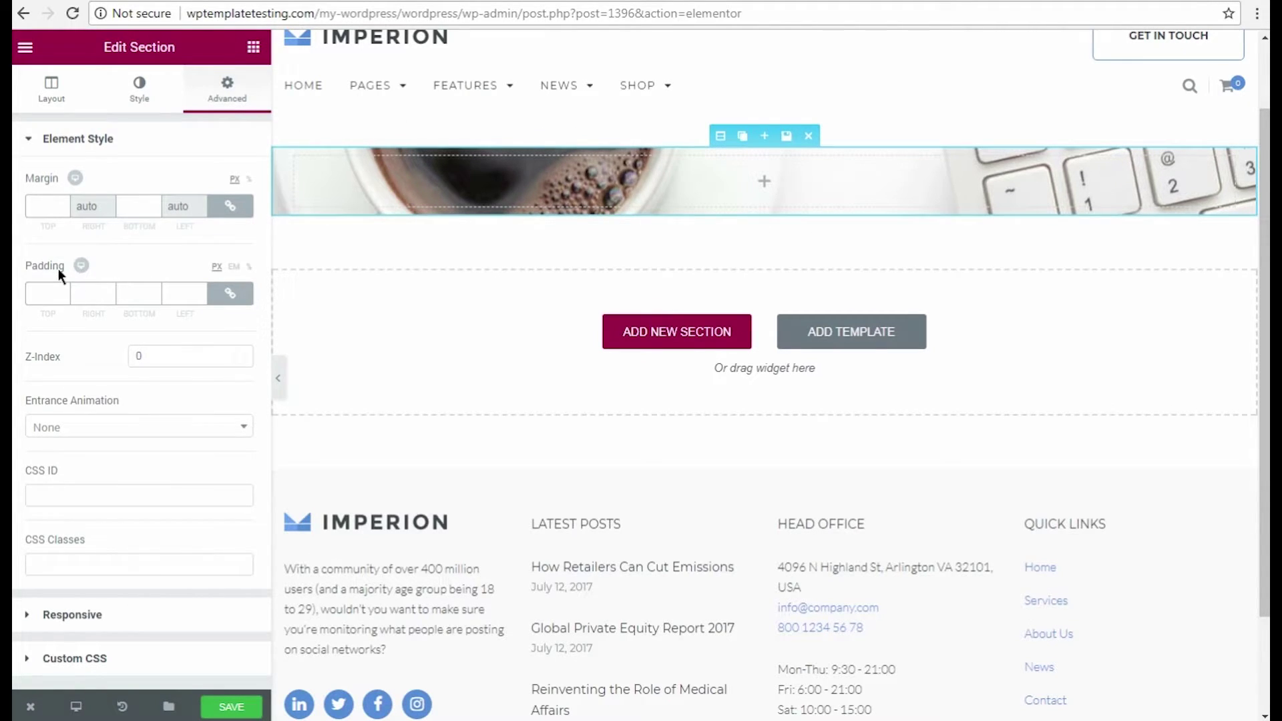
click(234, 291)
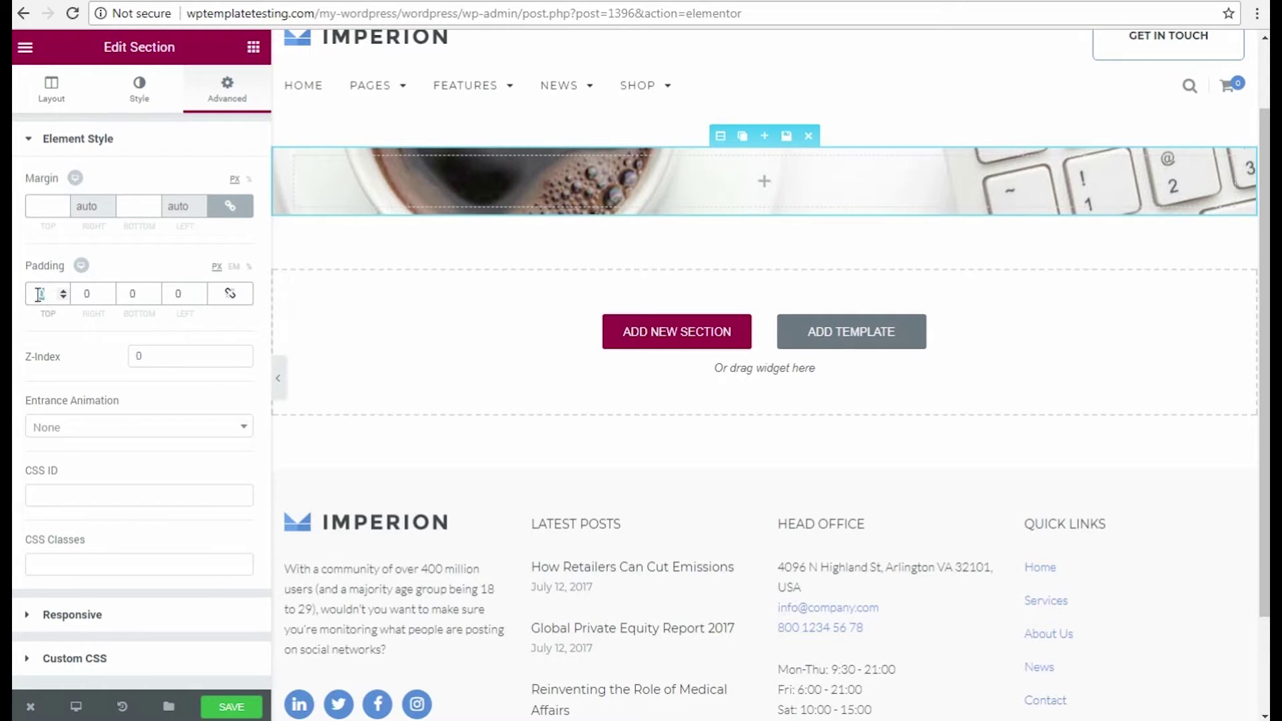
text(50)
click(120, 294)
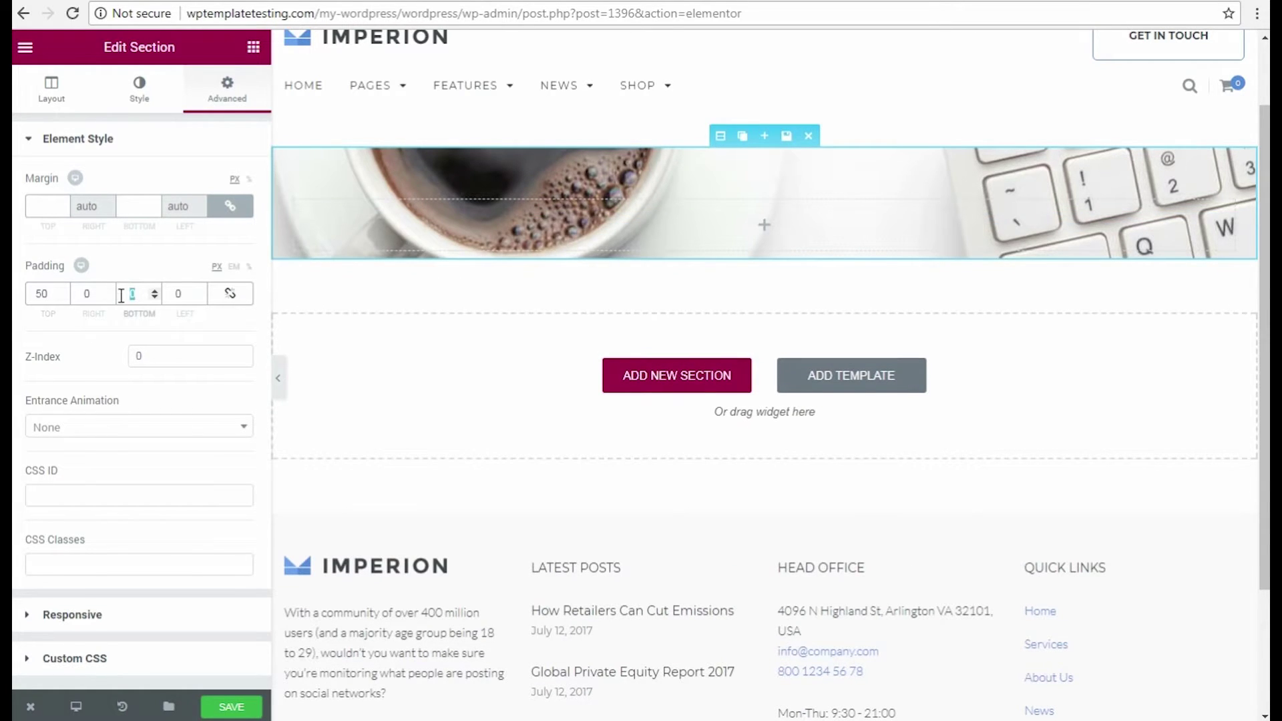
Enter 50 bottom padding, then give tablets 20 top and bottom with 0 right and left.
text(50)
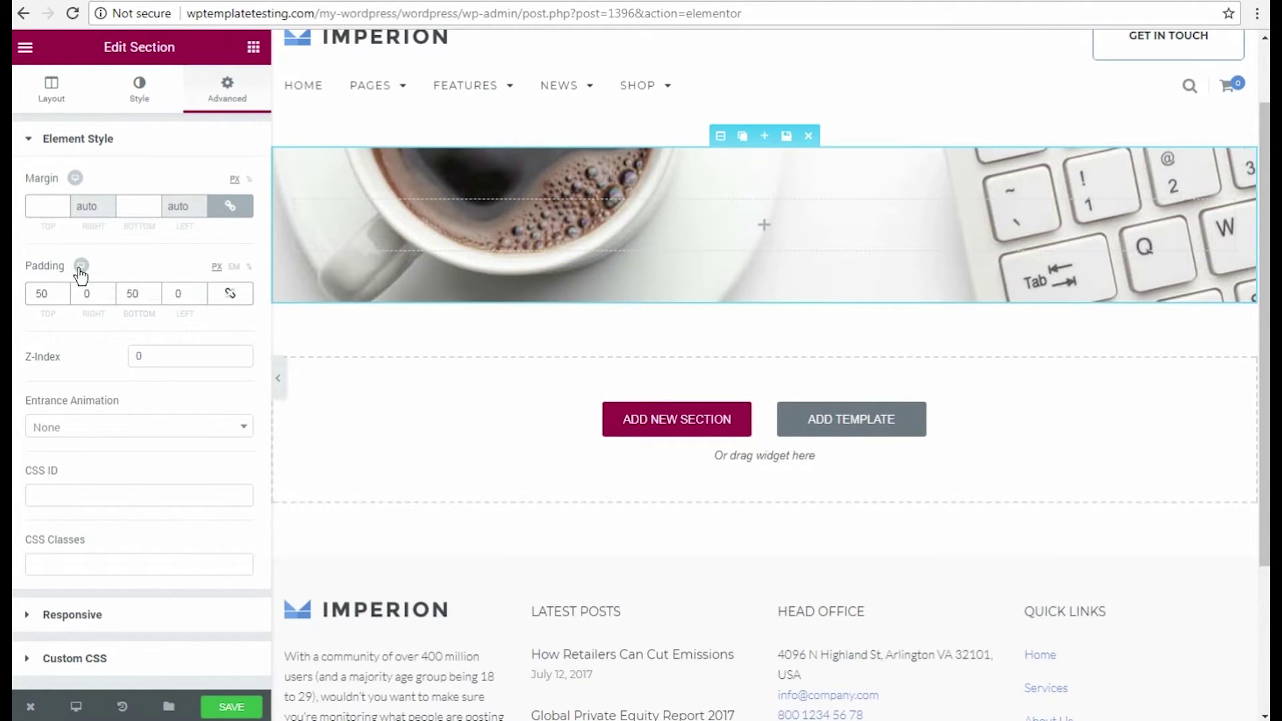
click(81, 266)
click(101, 266)
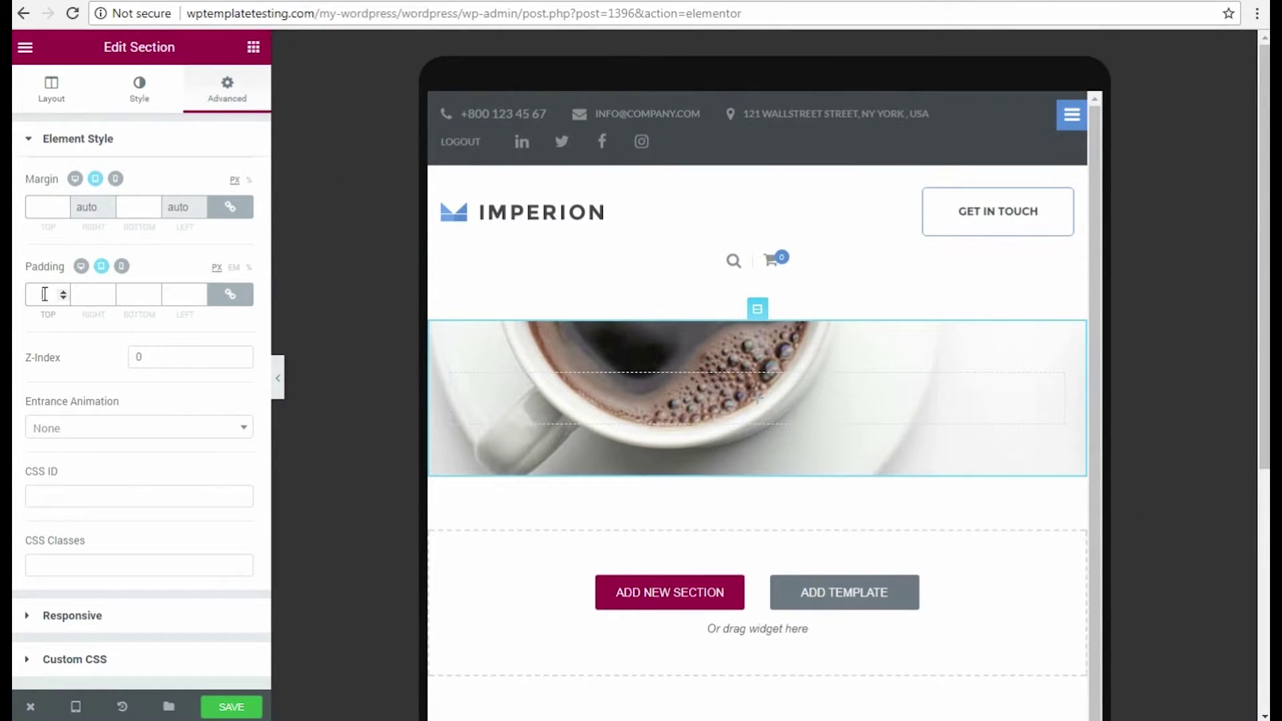
click(44, 294)
text(20)
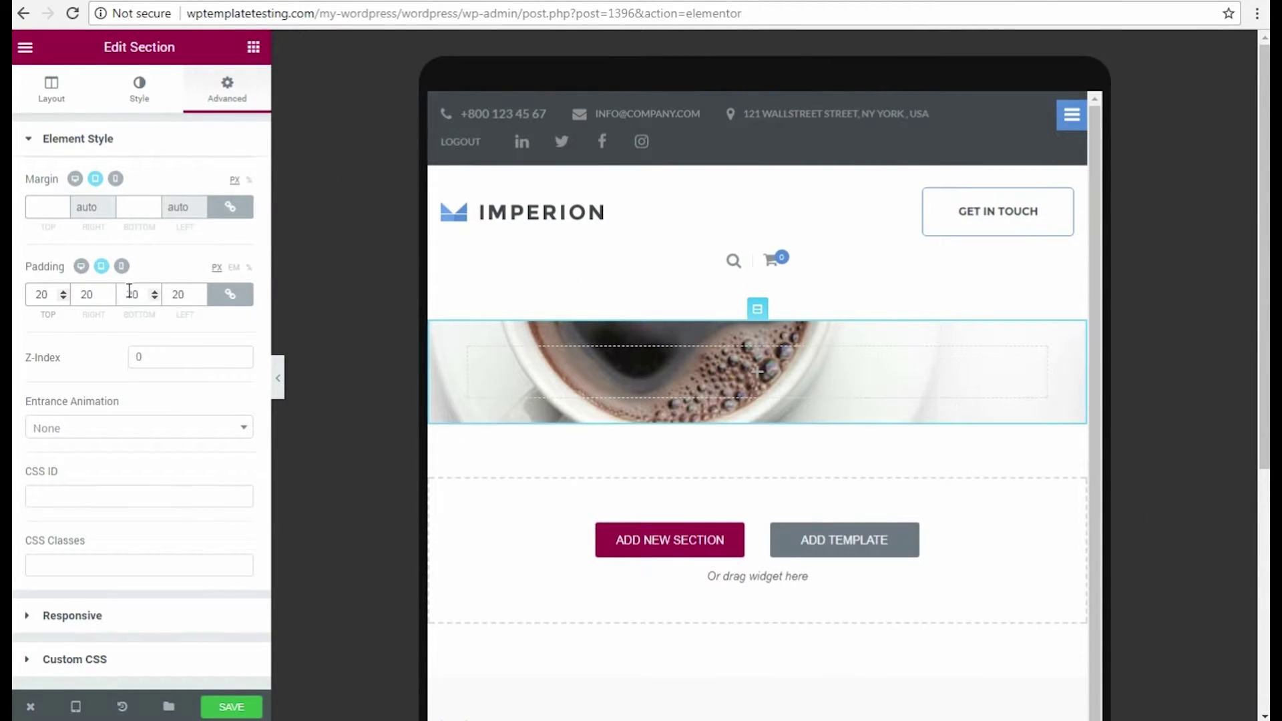
click(230, 294)
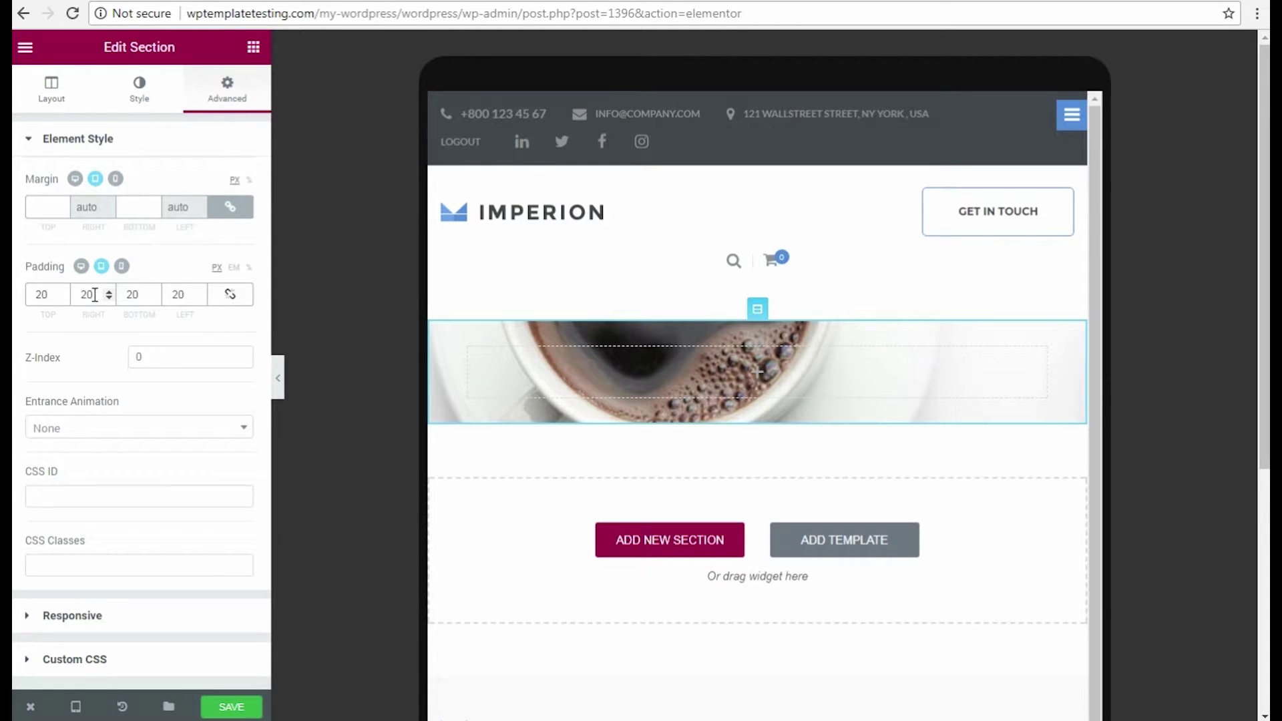
double_click(73, 294)
text(0)
double_click(171, 295)
text(0)
Set mobile padding to 5 top and bottom, then return to the desktop view.
click(123, 268)
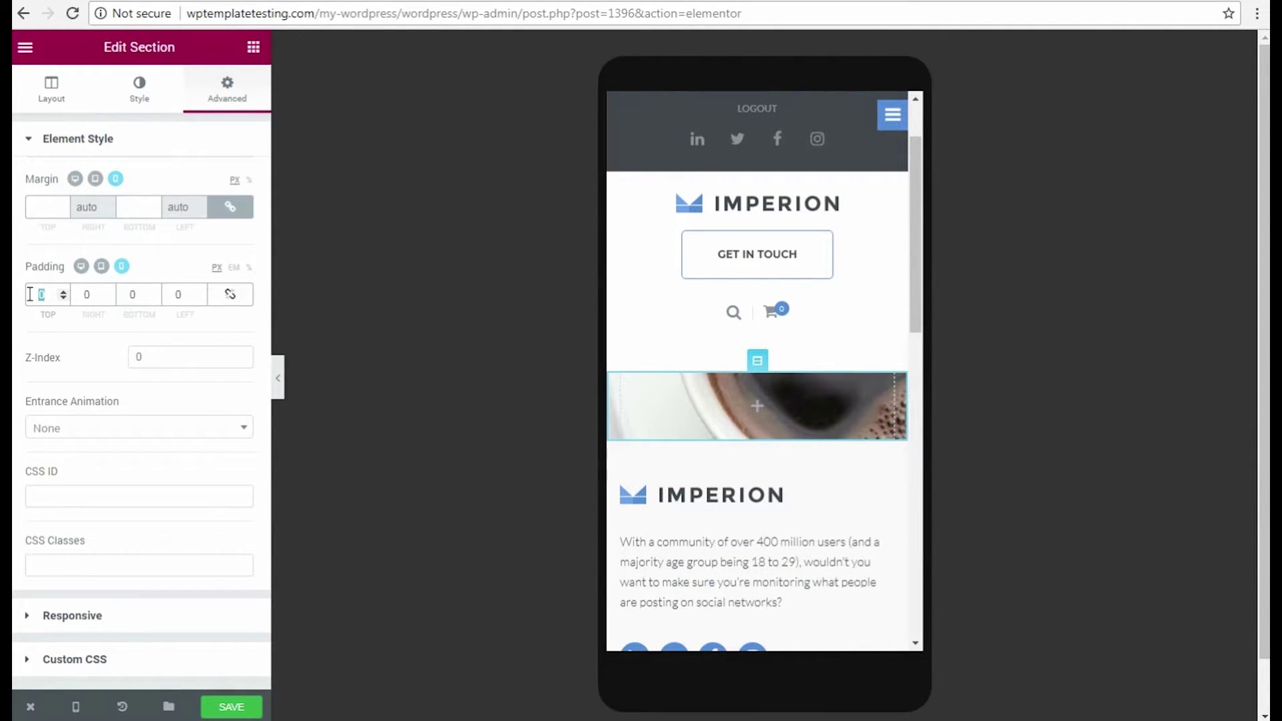
text(5)
double_click(118, 294)
text(5)
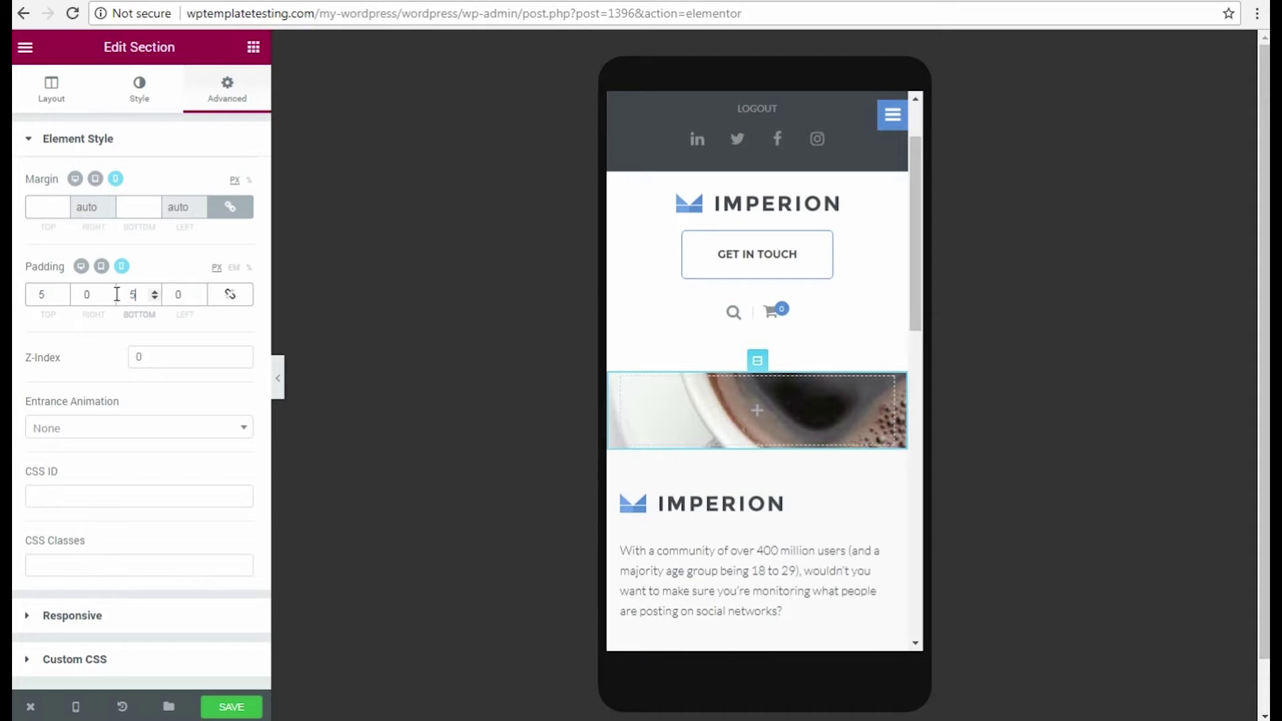
click(80, 267)
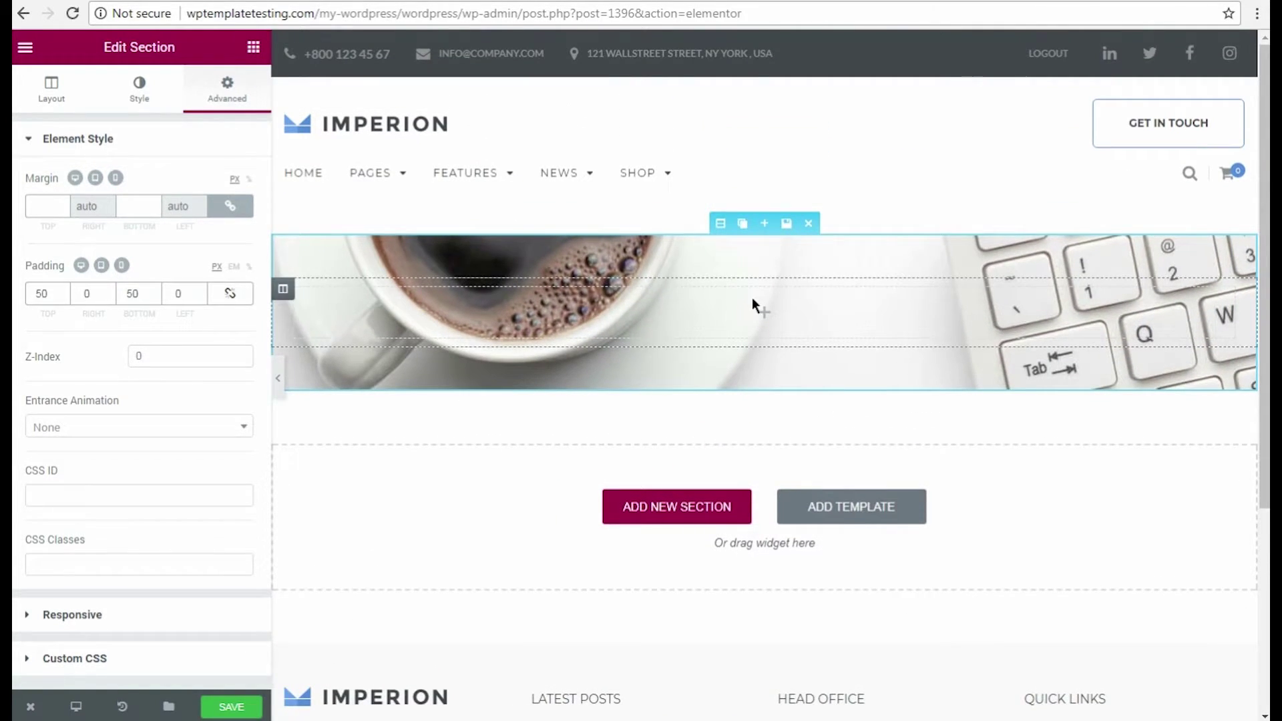
Drag the Jet Elements Headline widget from the widget panel into the coffee banner section.
click(247, 52)
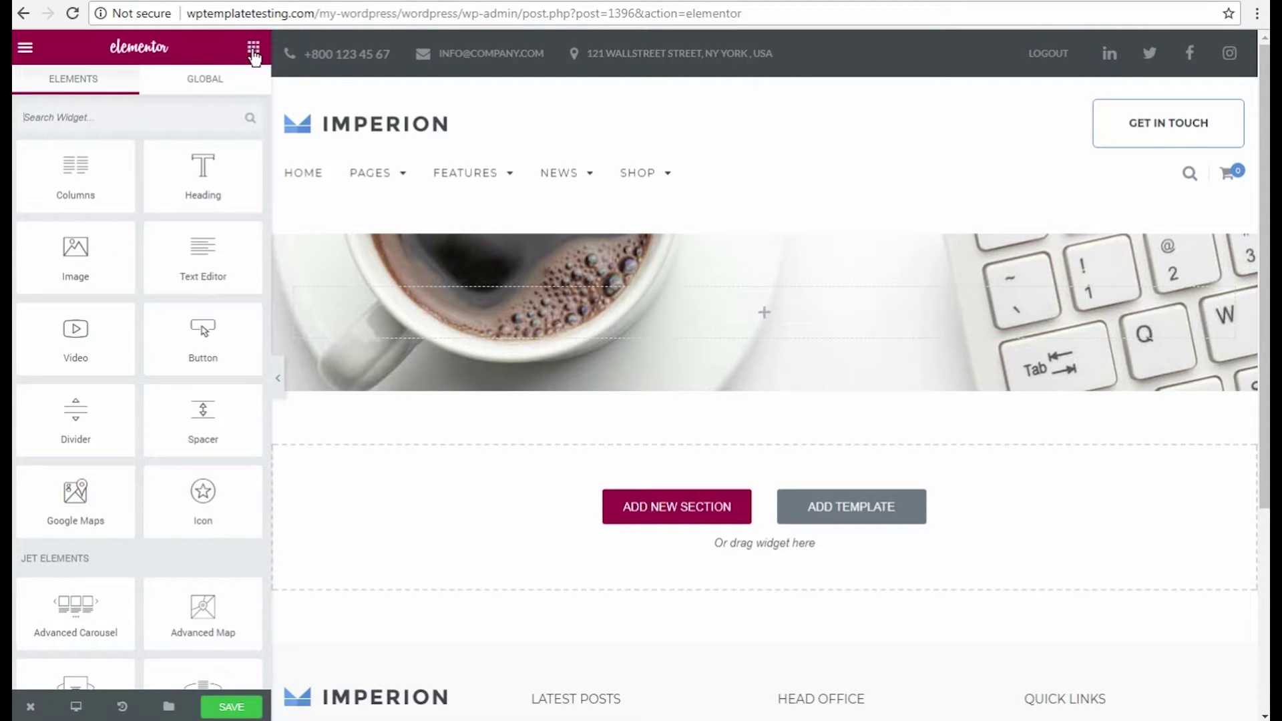
scroll(59, 574, down, 3)
scroll(58, 574, down, 4)
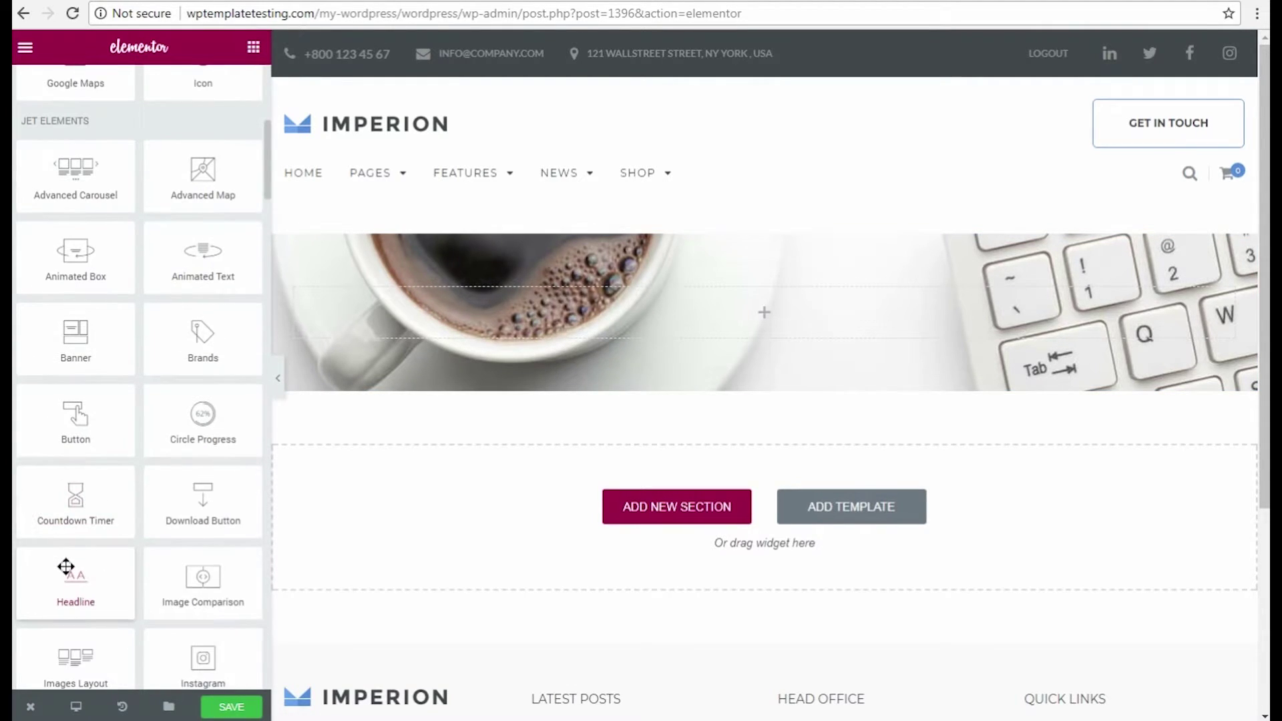
drag(61, 574, 740, 307)
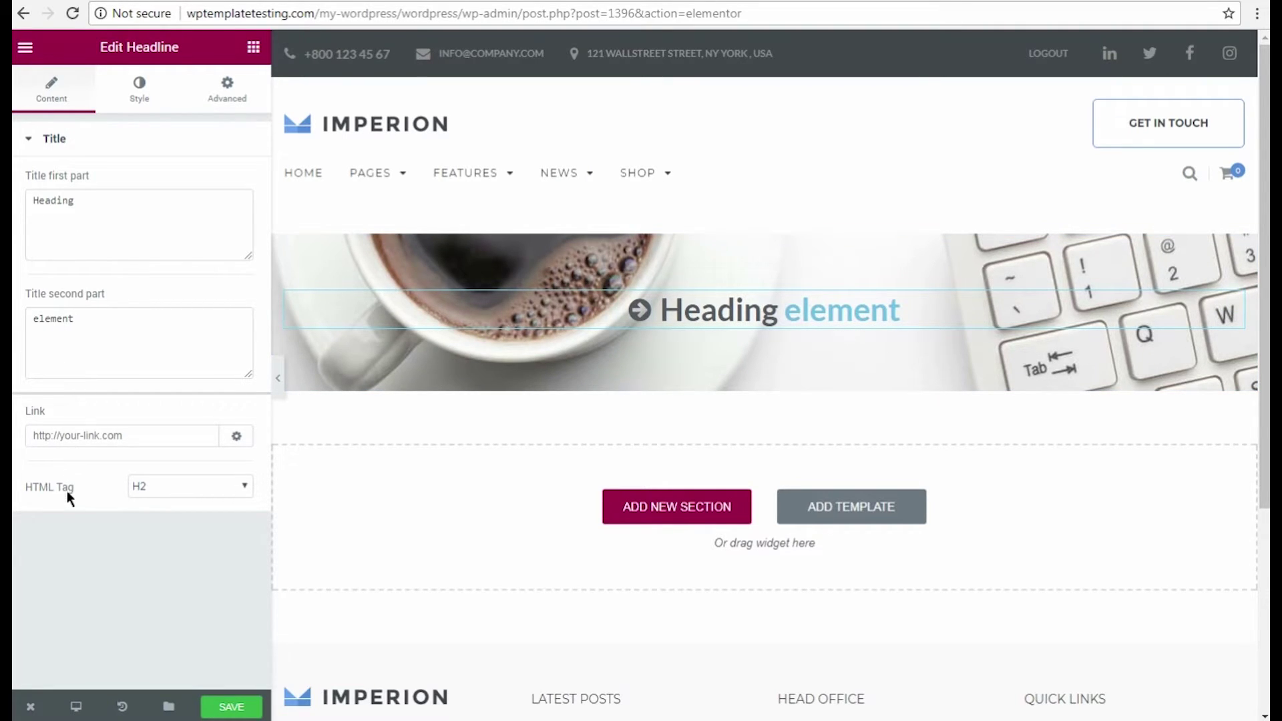
Change the headline's Before Icon under Decorative Elements to fa-check.
click(138, 104)
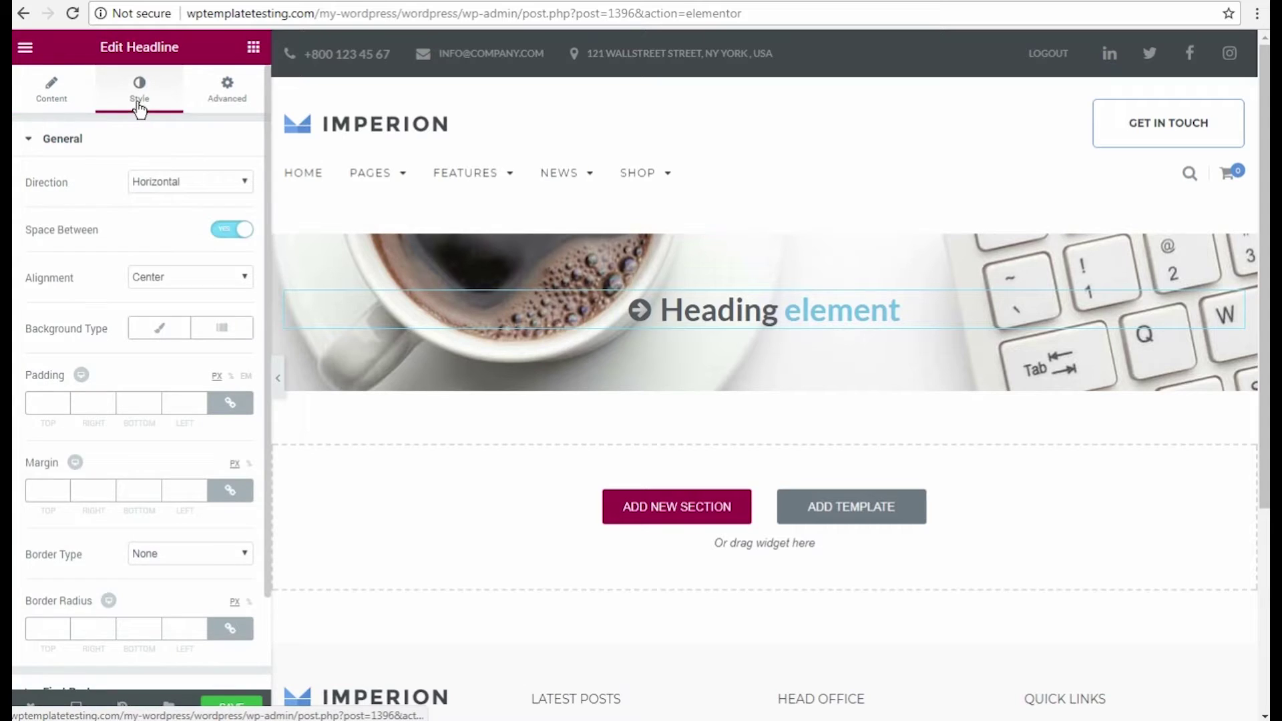
scroll(105, 241, down, 3)
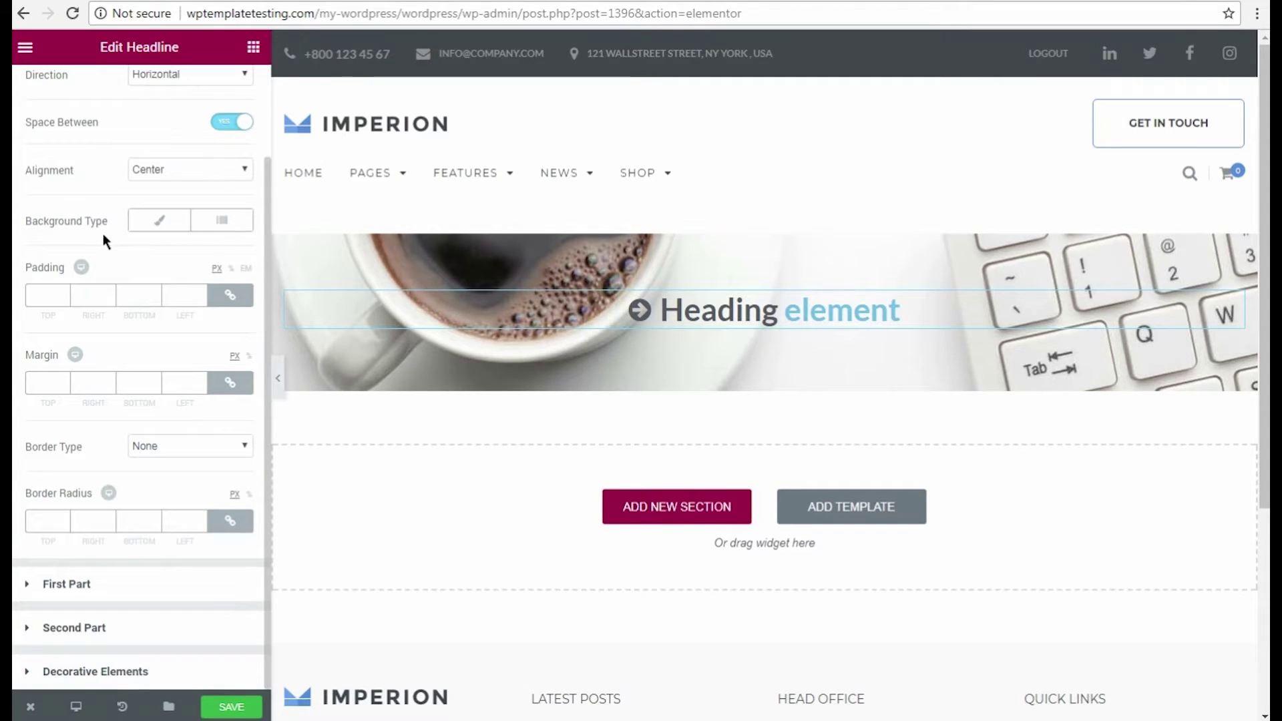
click(85, 671)
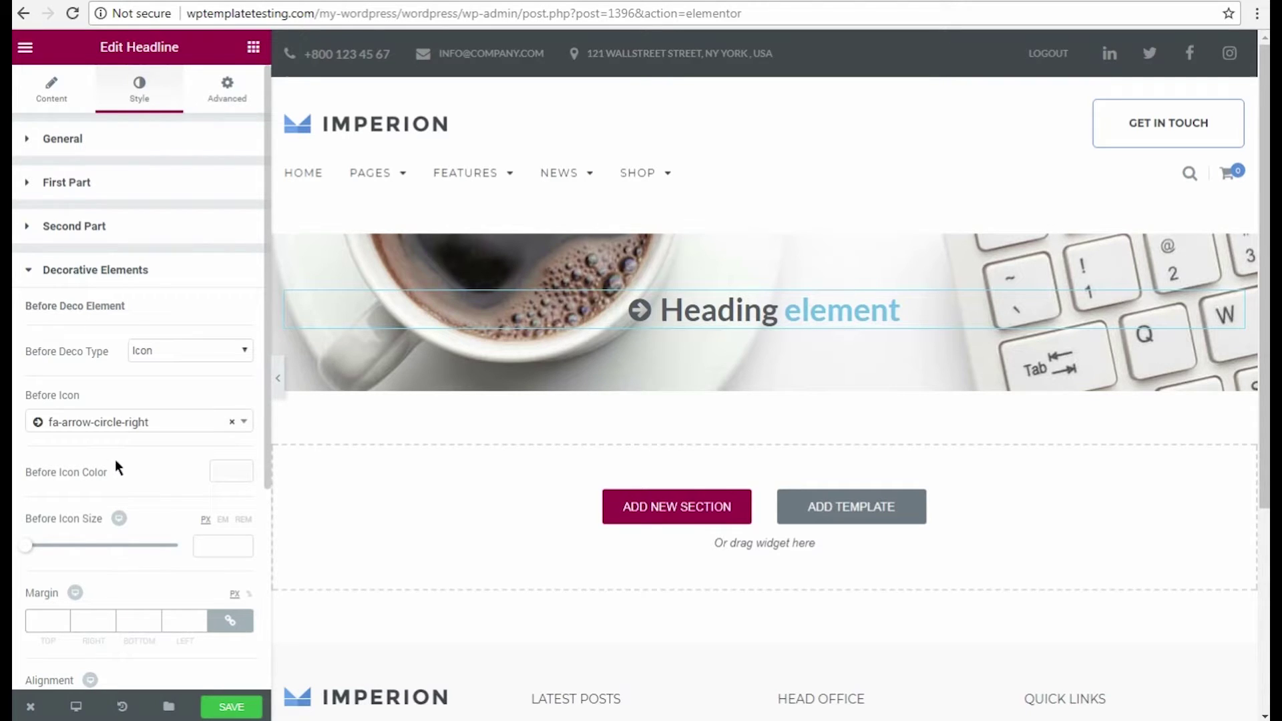
click(231, 423)
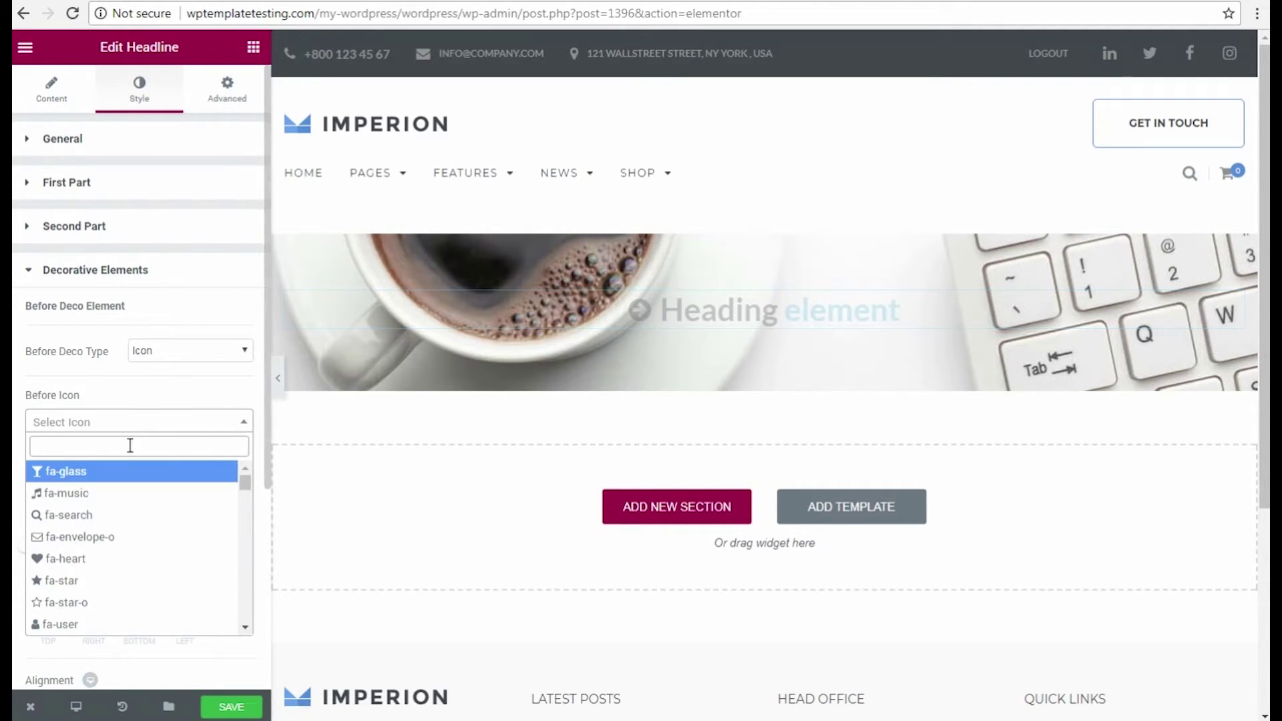
scroll(66, 534, down, 4)
click(167, 478)
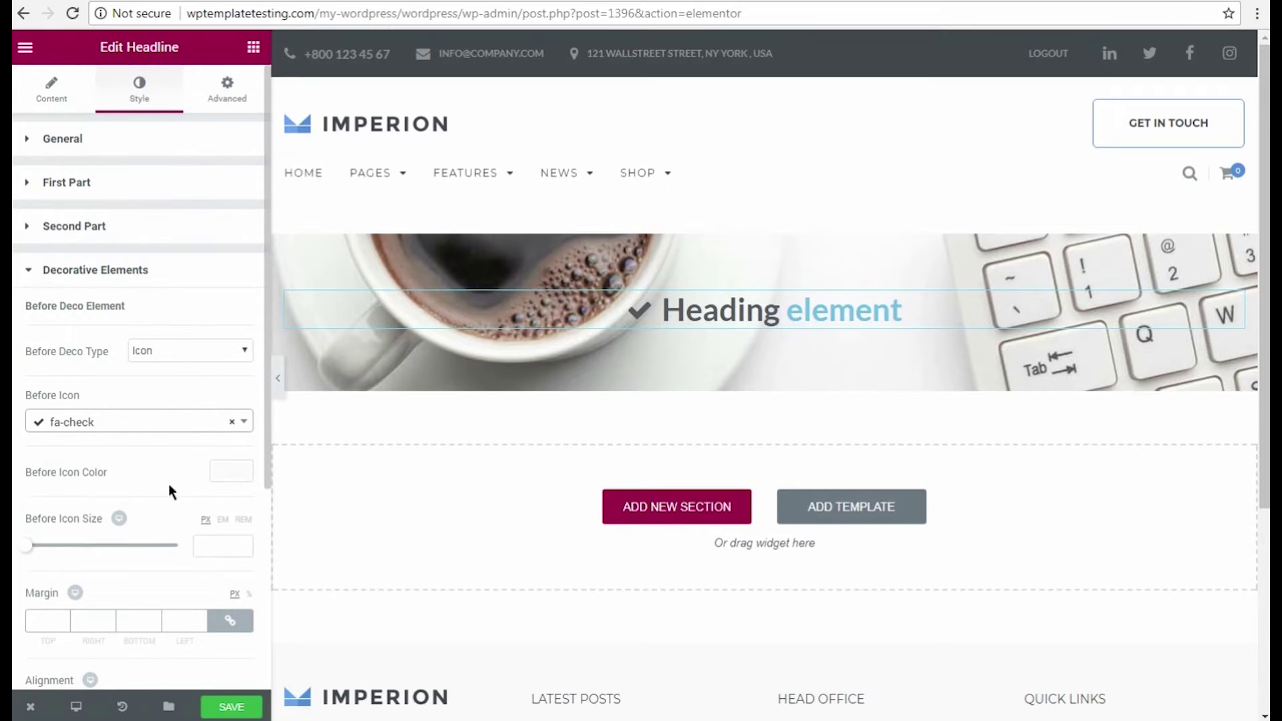
Set the headline's entrance animation to Fade In Right.
click(220, 100)
scroll(198, 337, down, 1)
click(198, 352)
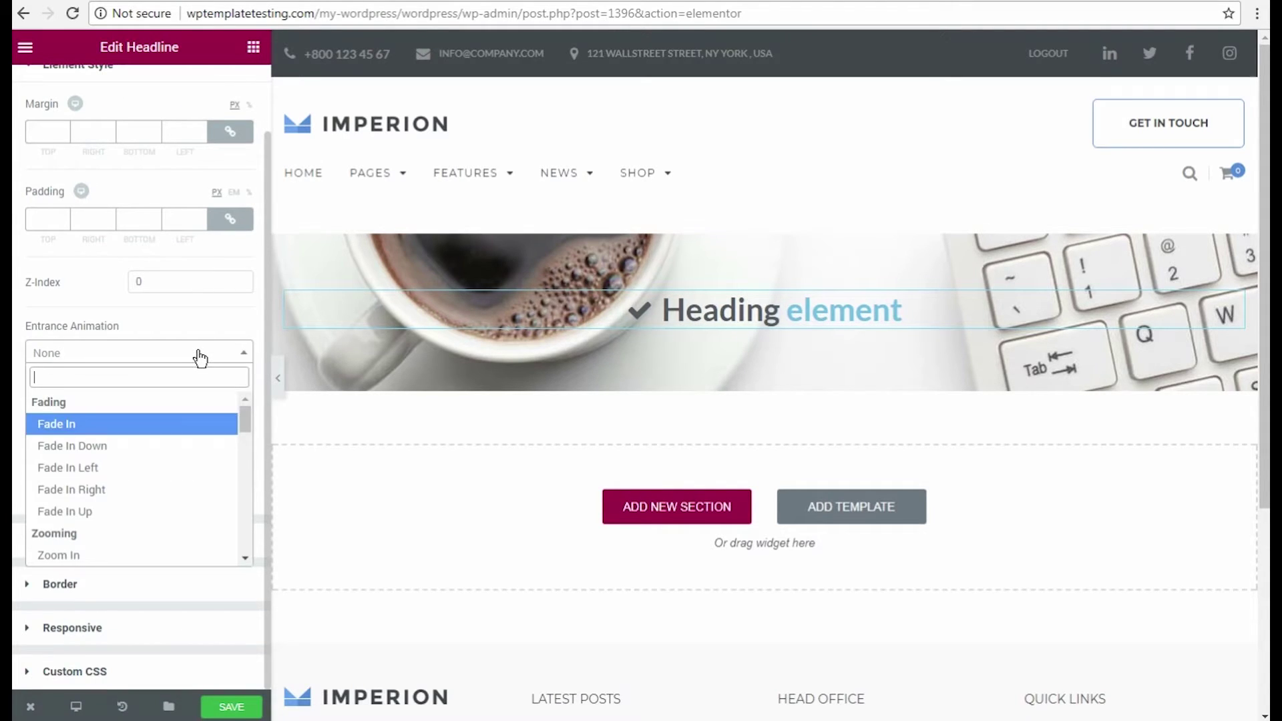
click(90, 489)
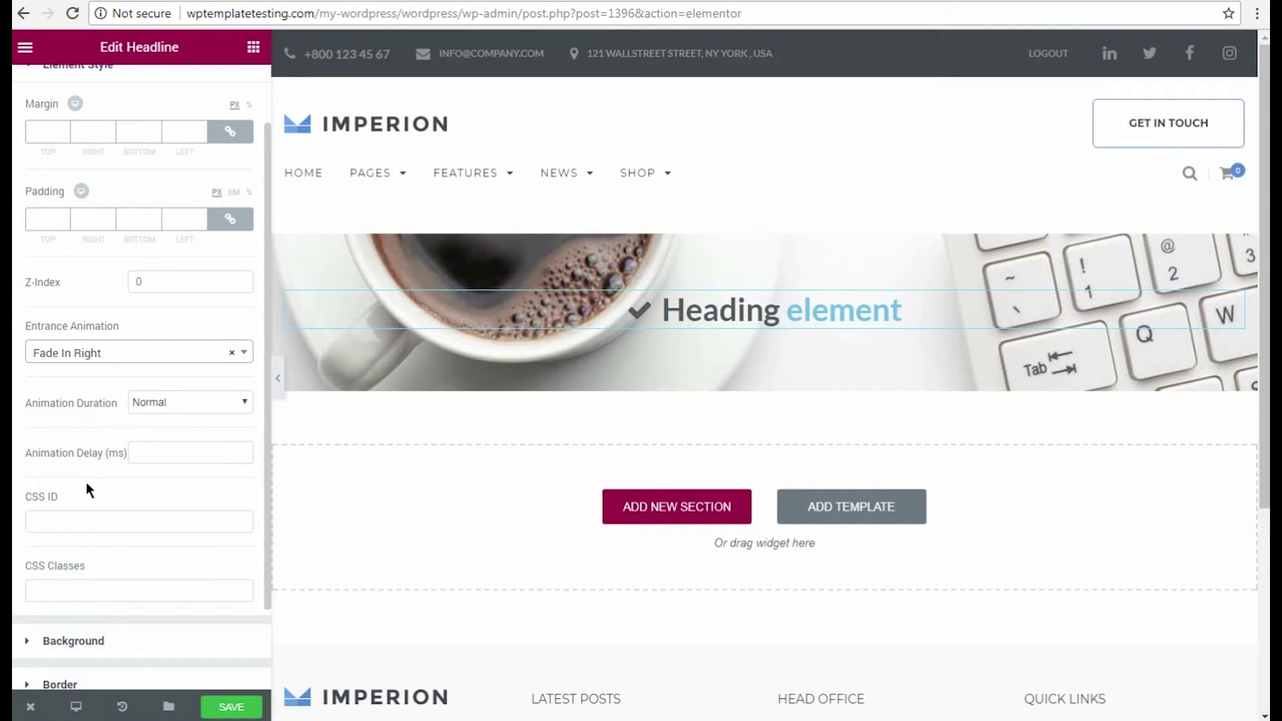
click(666, 506)
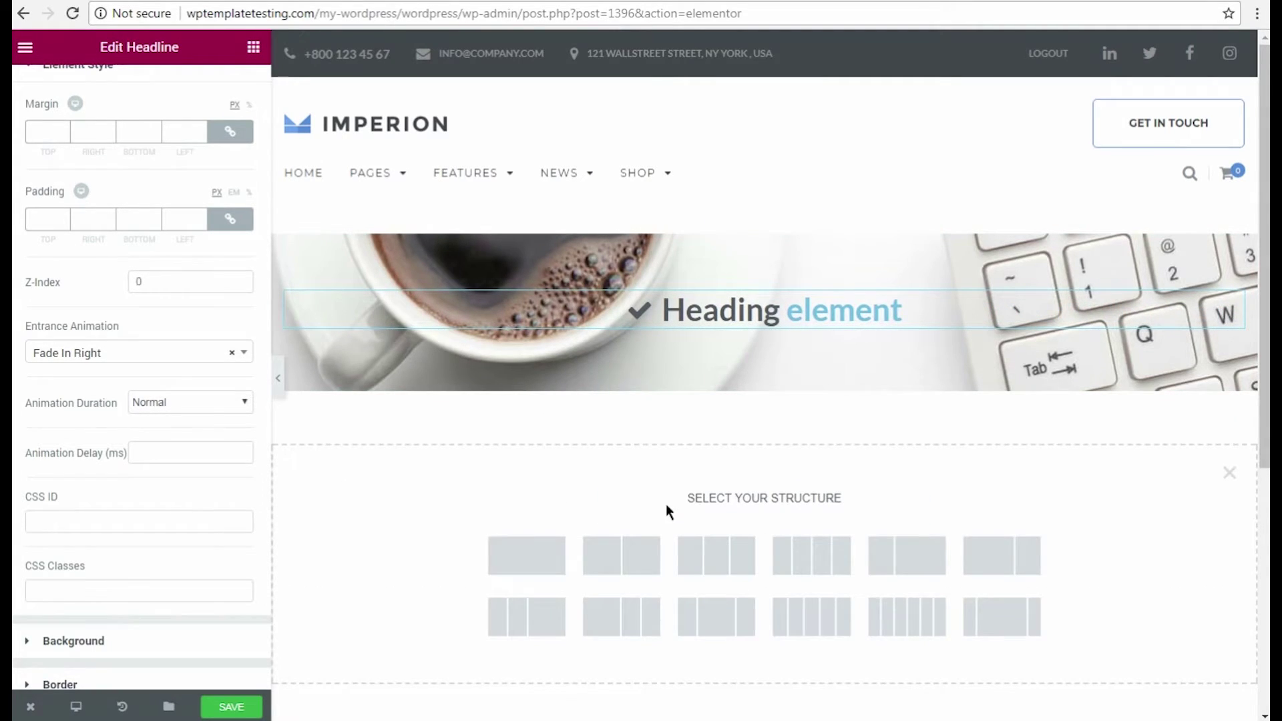
click(527, 555)
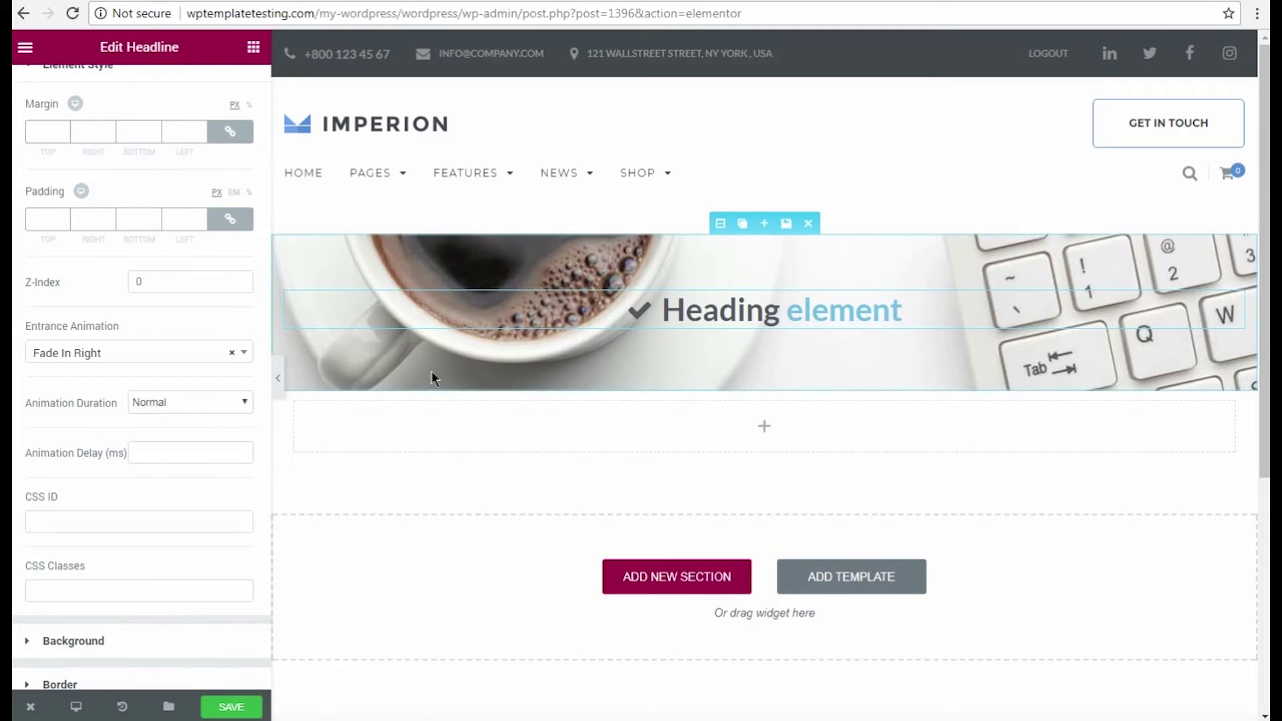
click(254, 48)
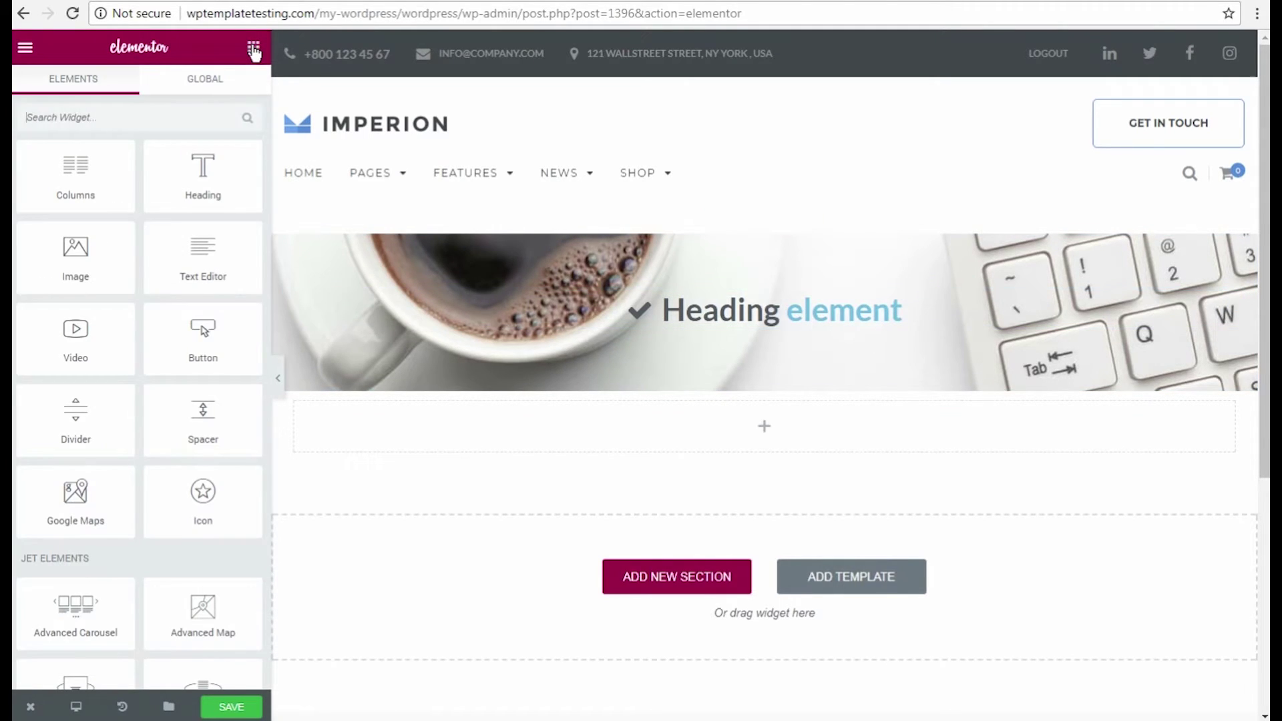
scroll(145, 537, down, 8)
scroll(143, 535, down, 1)
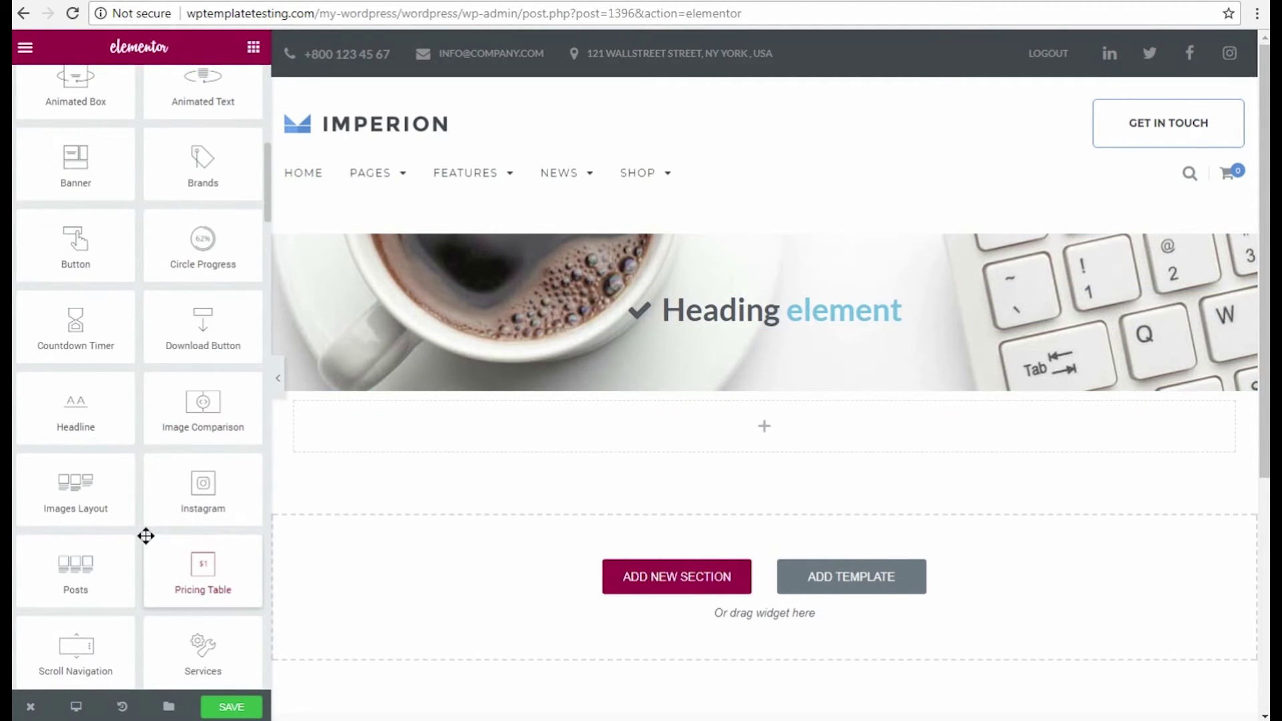
drag(77, 560, 772, 426)
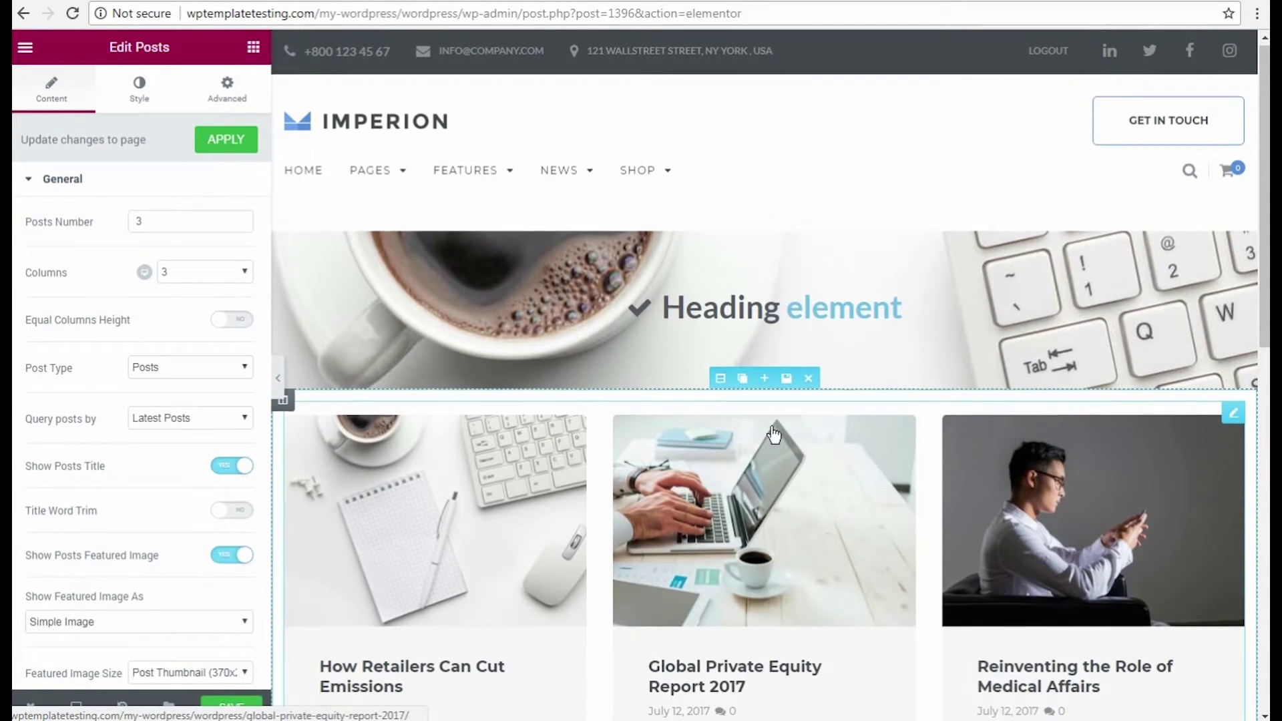
scroll(773, 434, down, 6)
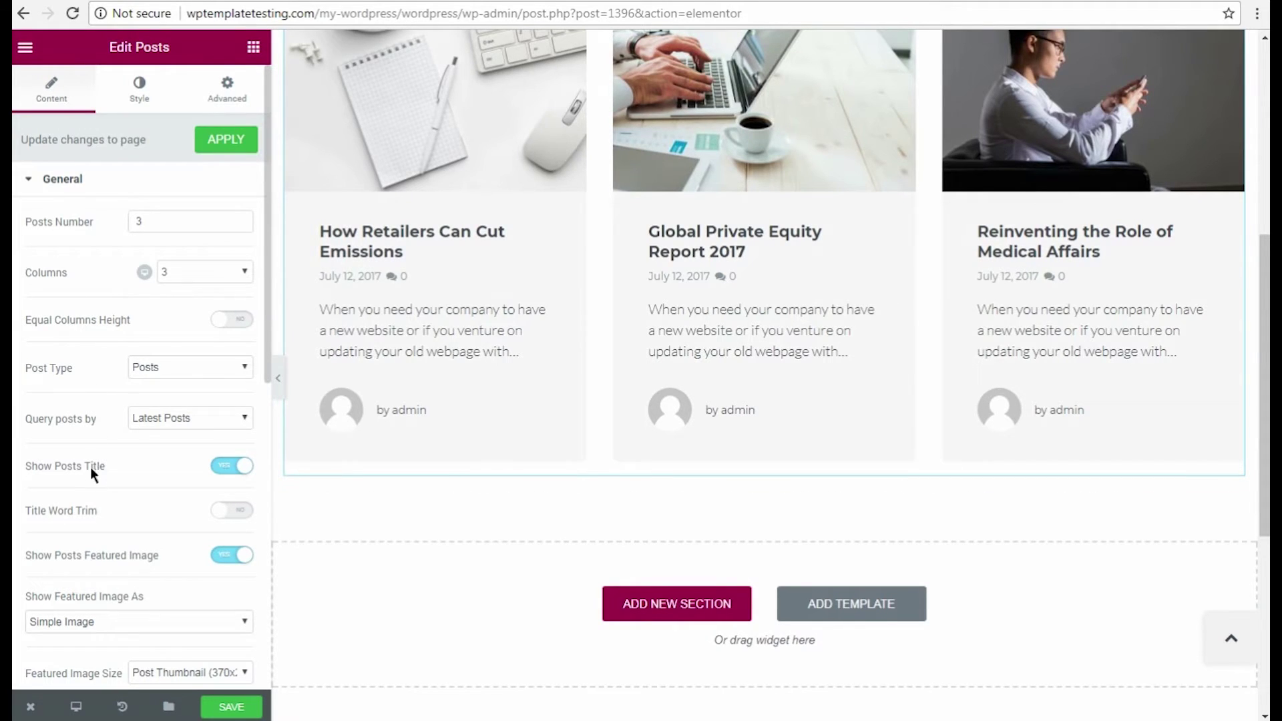
Set the Posts grid to 2 columns at tablet width.
click(185, 271)
click(148, 275)
click(164, 272)
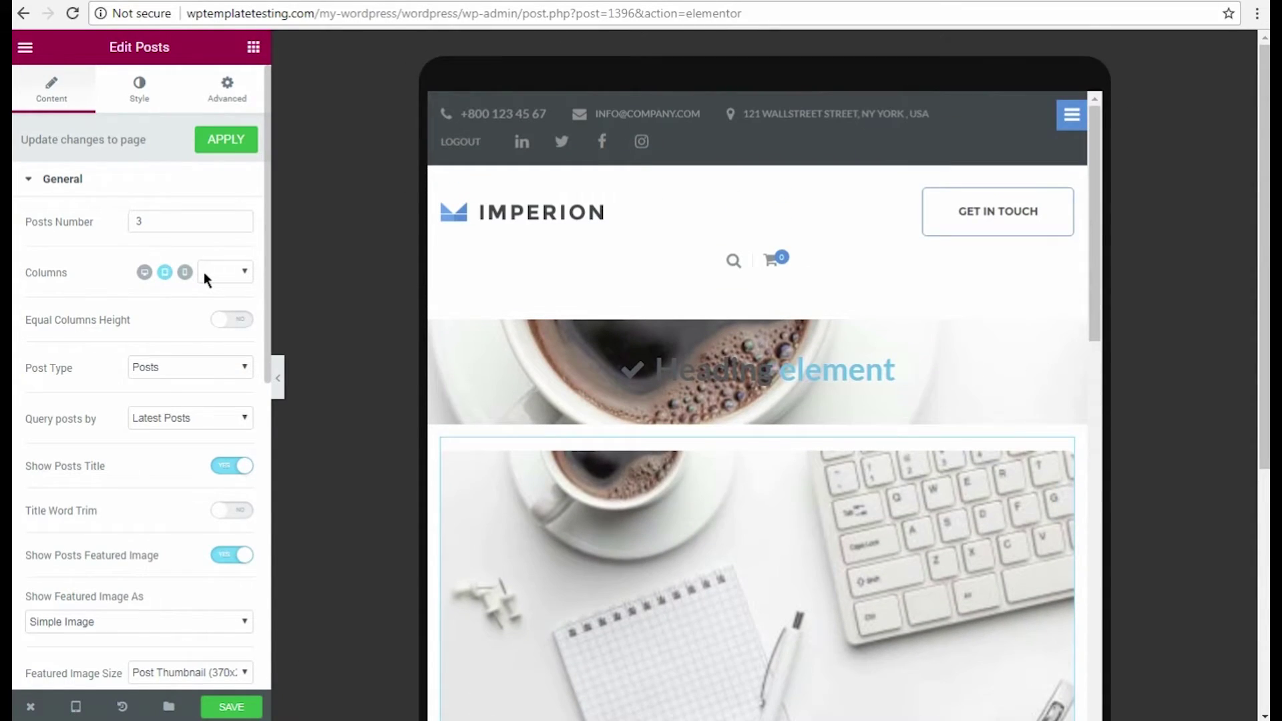
click(207, 269)
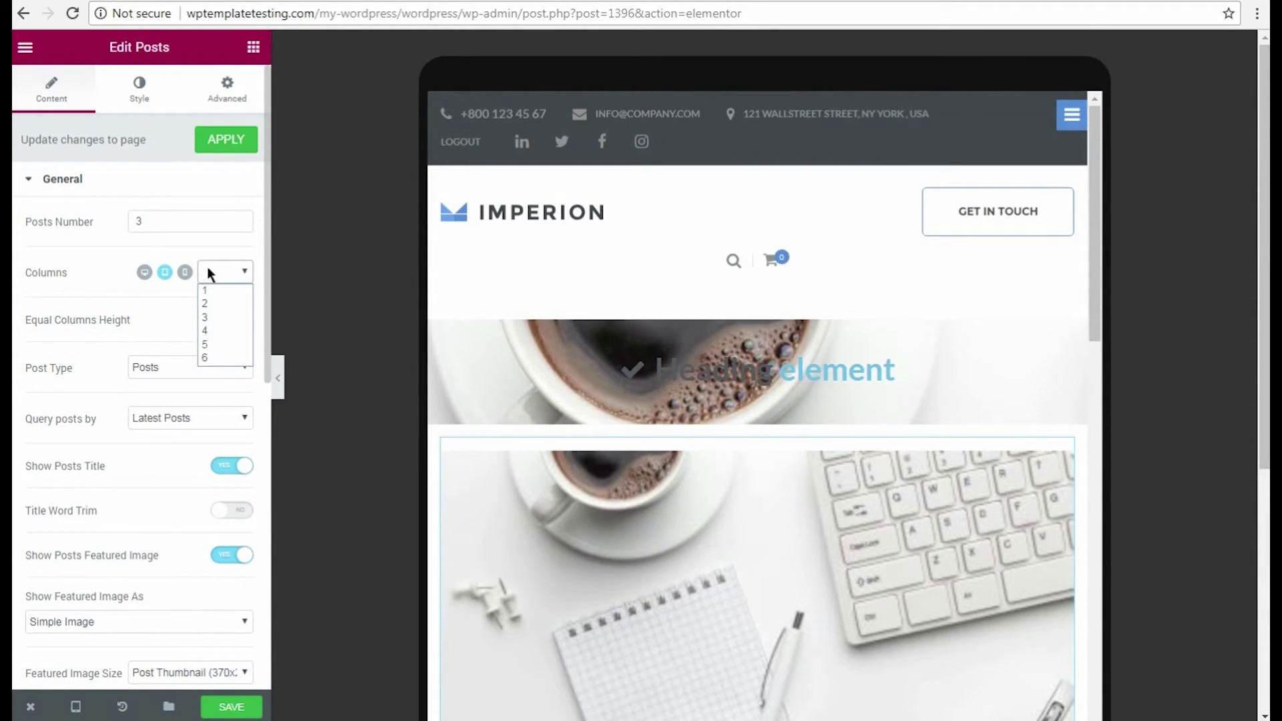
click(207, 303)
Set the Posts grid to 1 column on phones and return to the desktop preview.
click(185, 272)
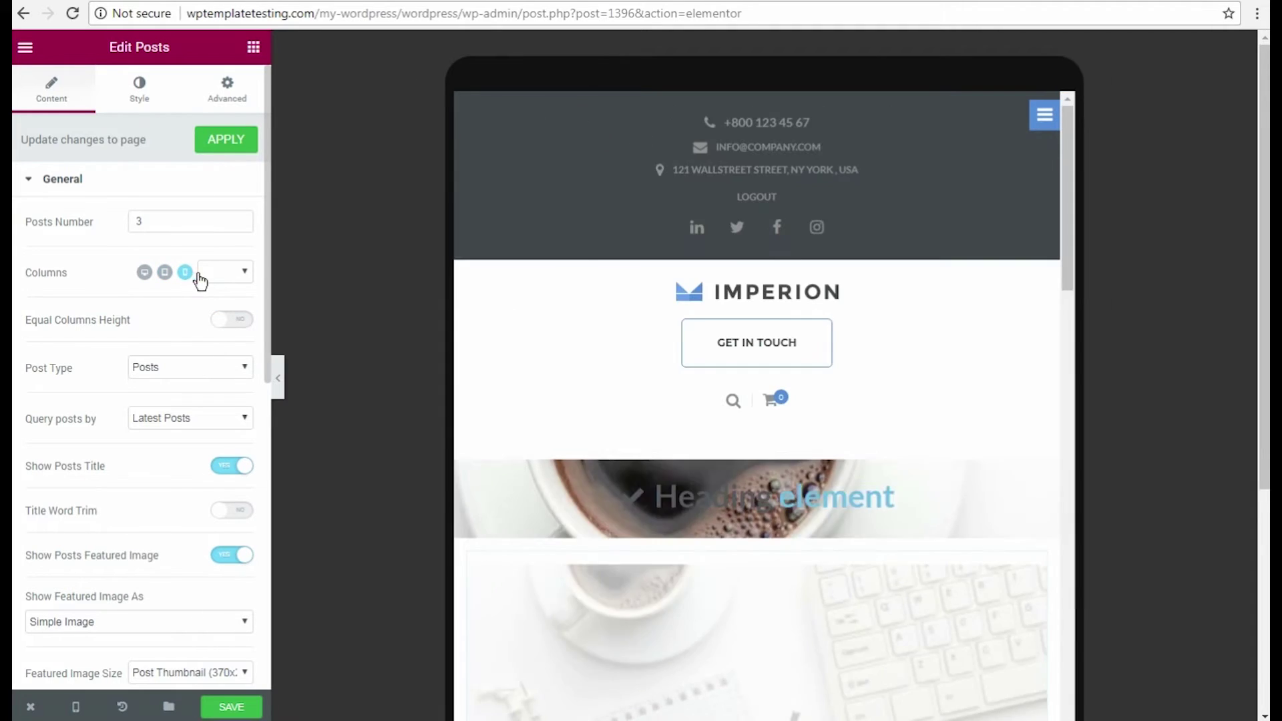
click(217, 274)
click(212, 285)
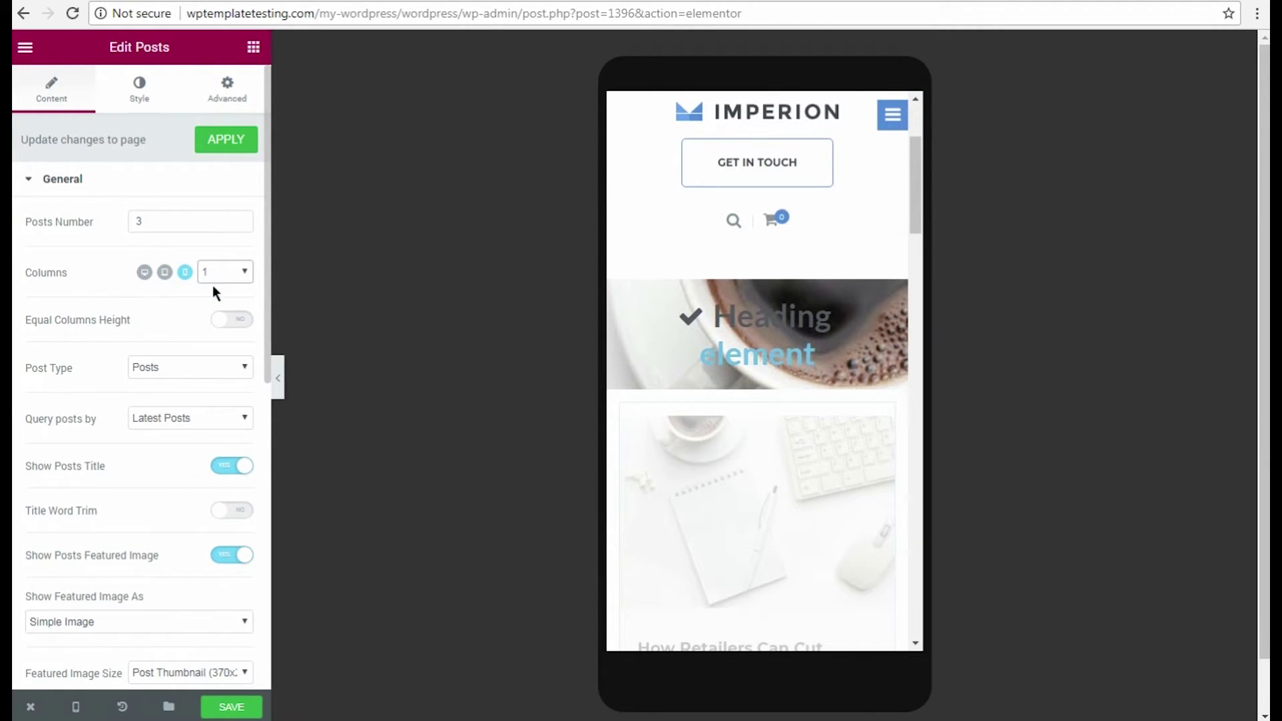
scroll(855, 467, down, 5)
click(144, 271)
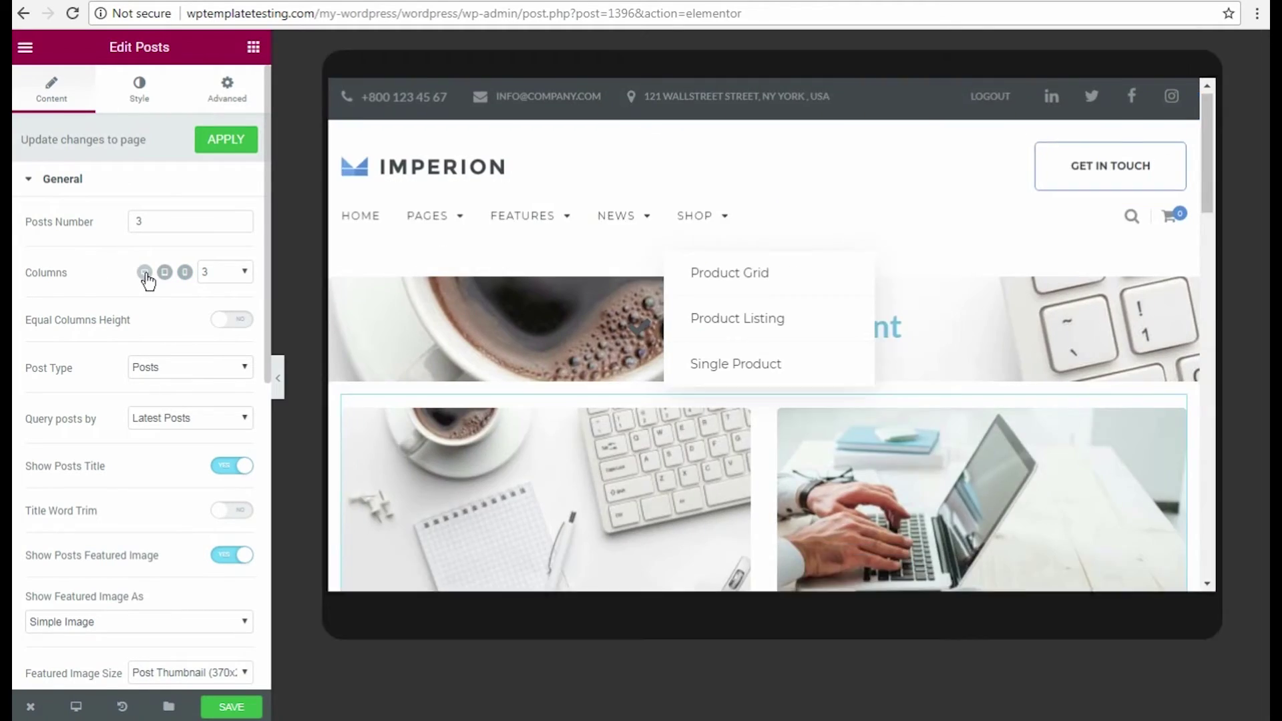
click(226, 90)
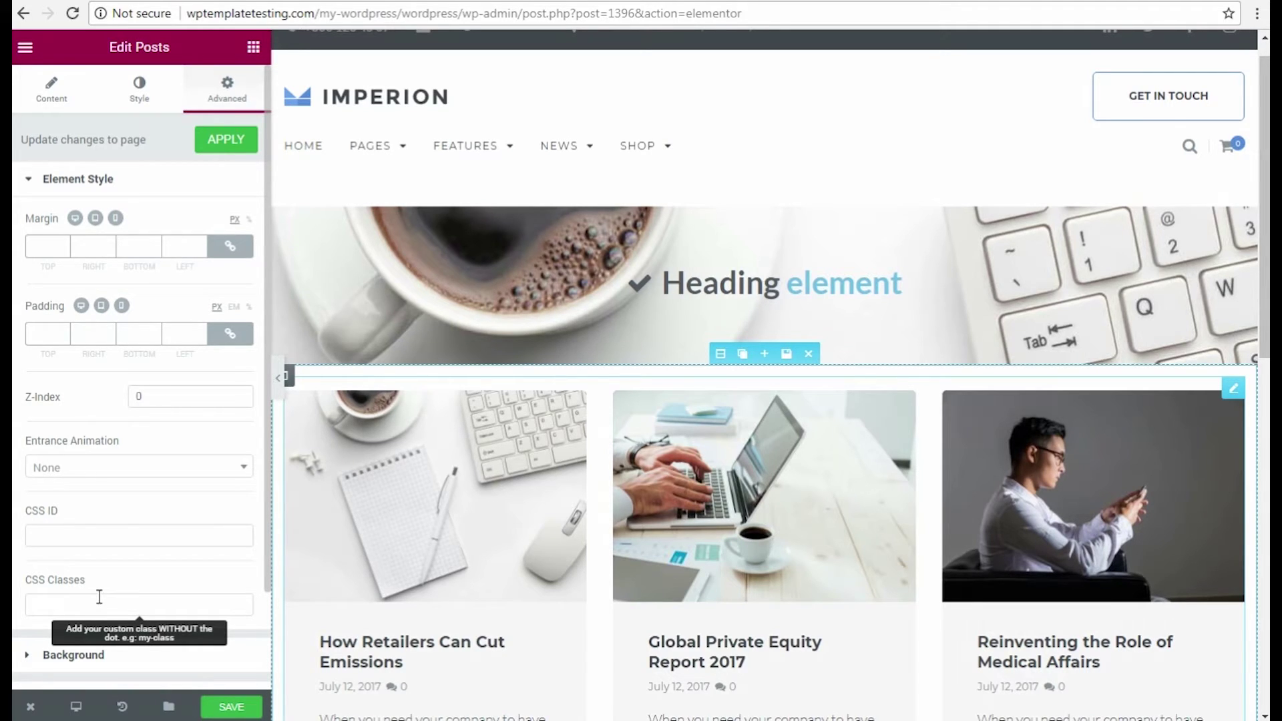
Add a single-column section below the Posts grid and drop the Cherry Projects widget into it.
scroll(690, 538, down, 8)
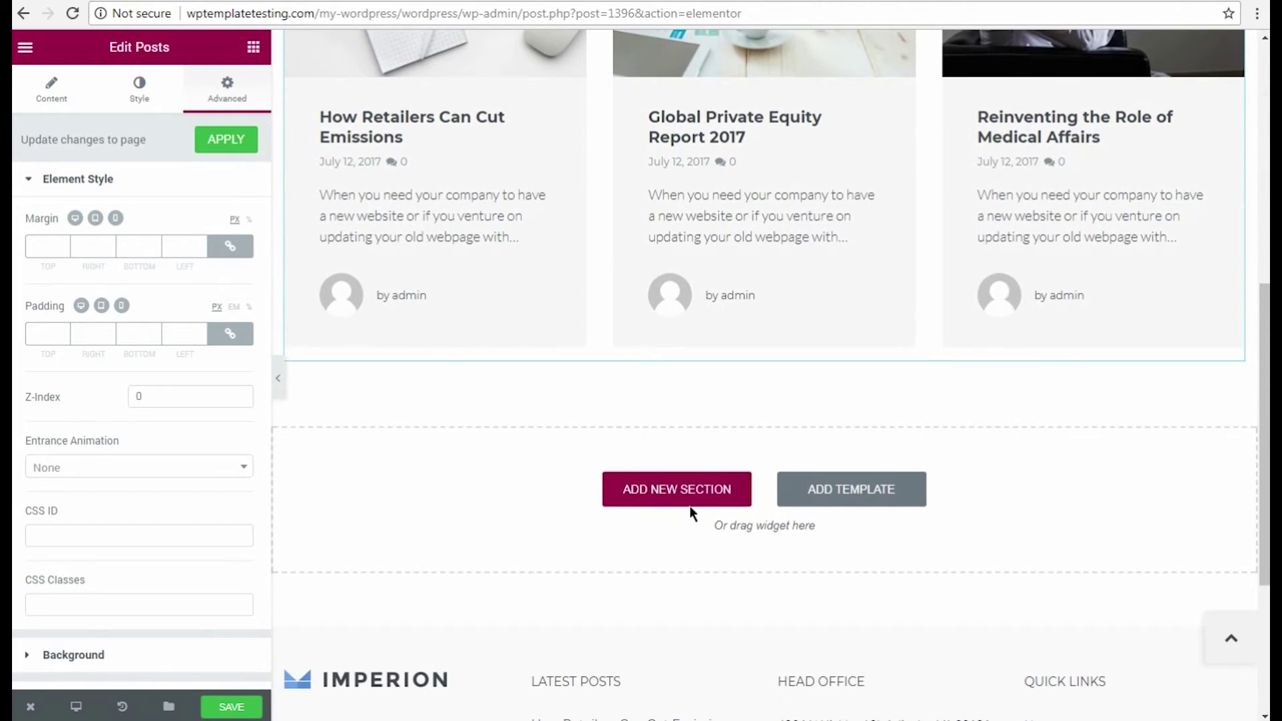
click(691, 500)
click(508, 534)
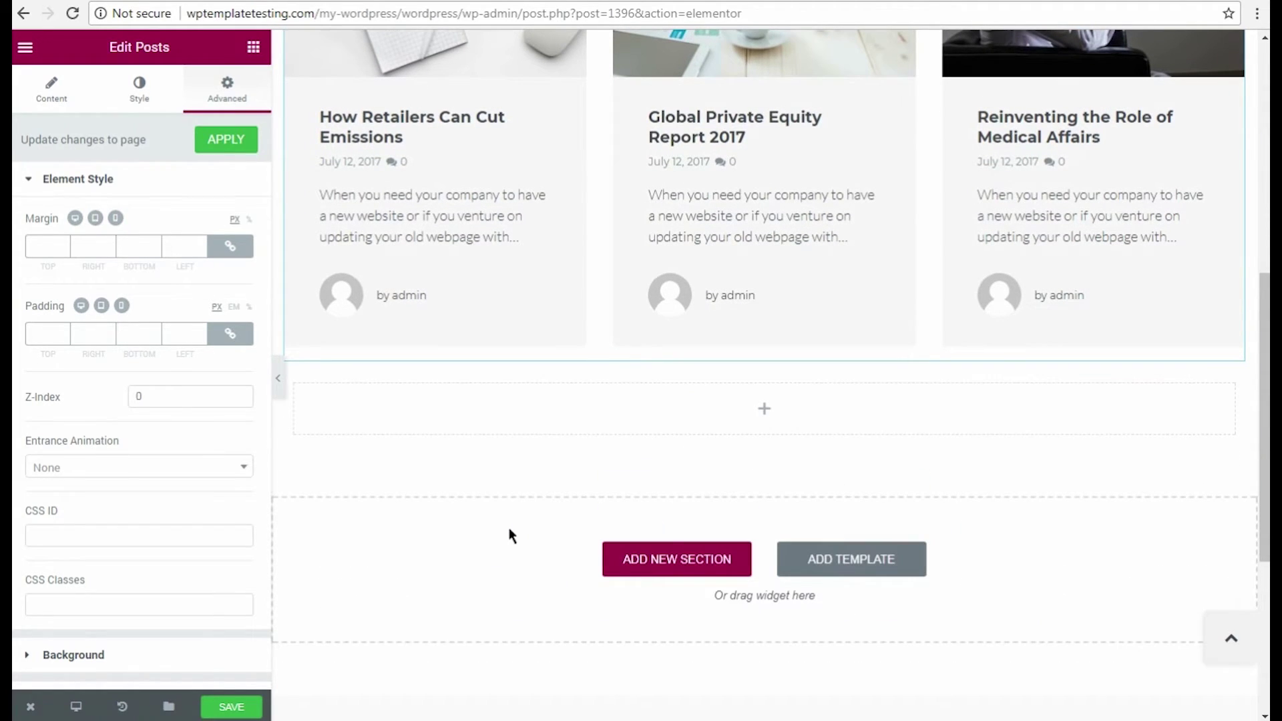
click(253, 47)
scroll(187, 285, down, 15)
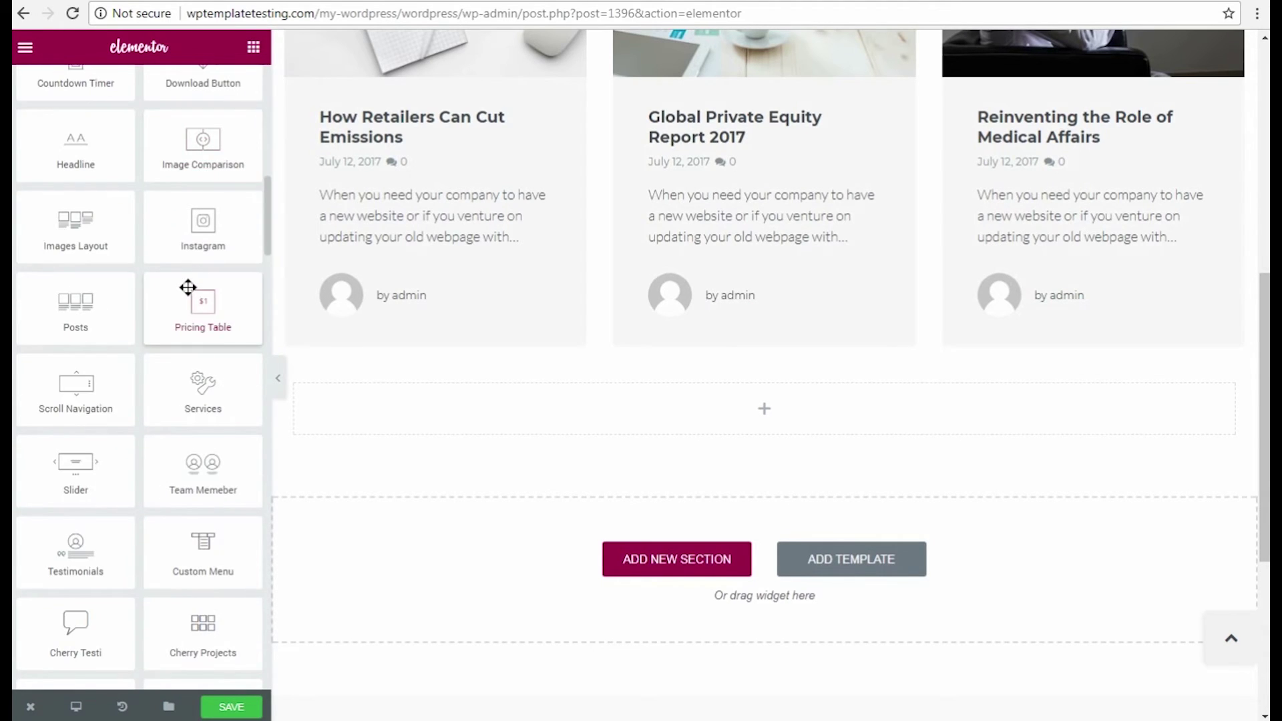
drag(203, 371, 768, 403)
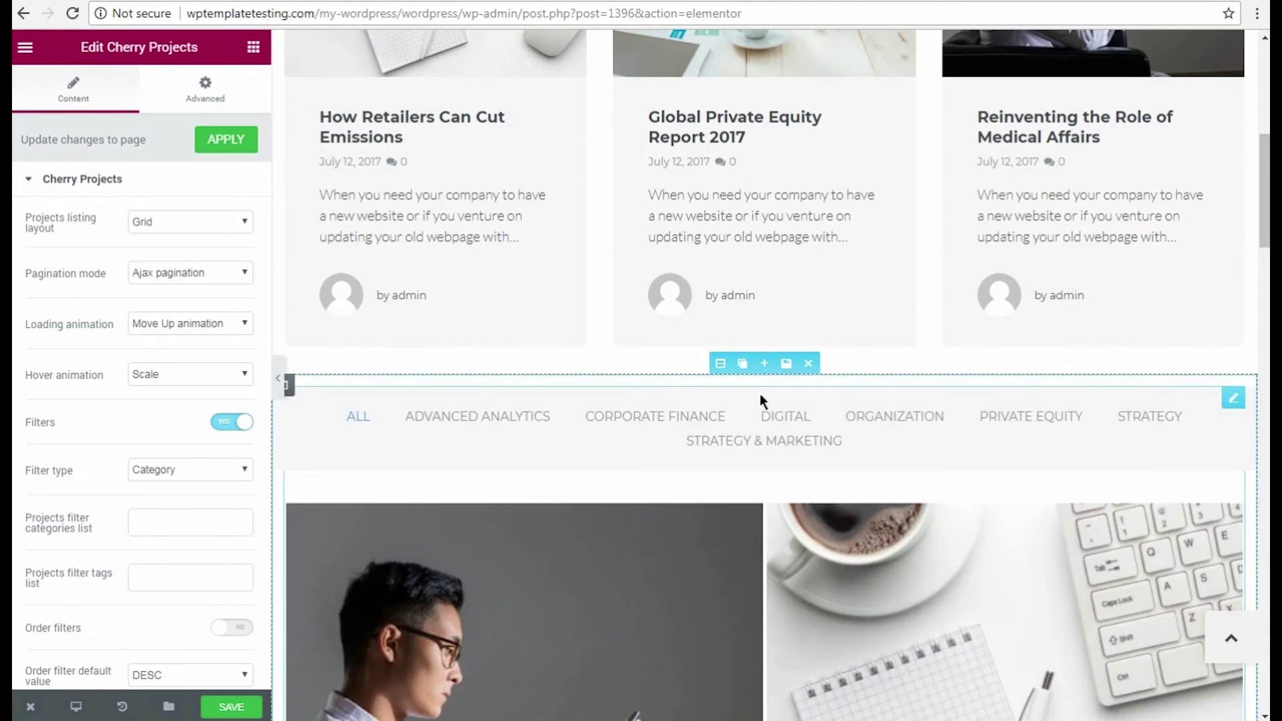
Set the Cherry Projects grid to 4 columns on desktop, tablet and phone, with 4 posts per page.
scroll(760, 394, down, 5)
scroll(112, 330, down, 9)
drag(86, 352, 117, 352)
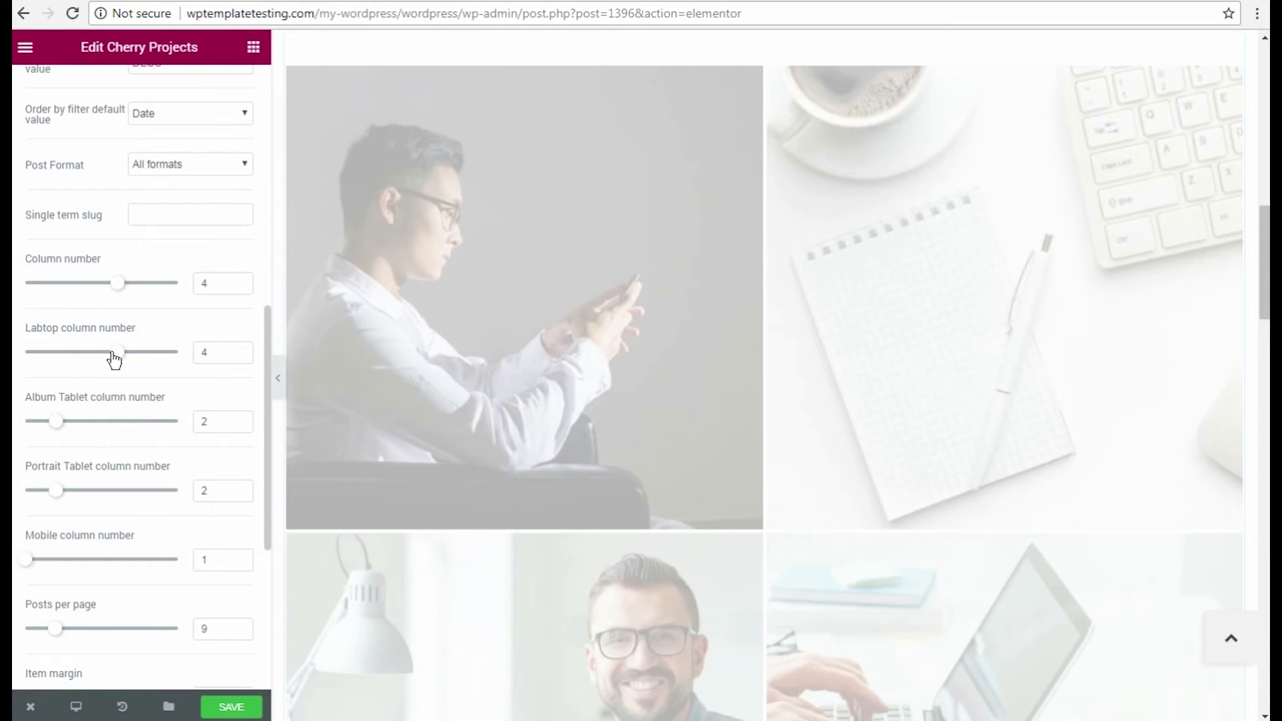
double_click(213, 558)
text(4)
double_click(190, 628)
text(4)
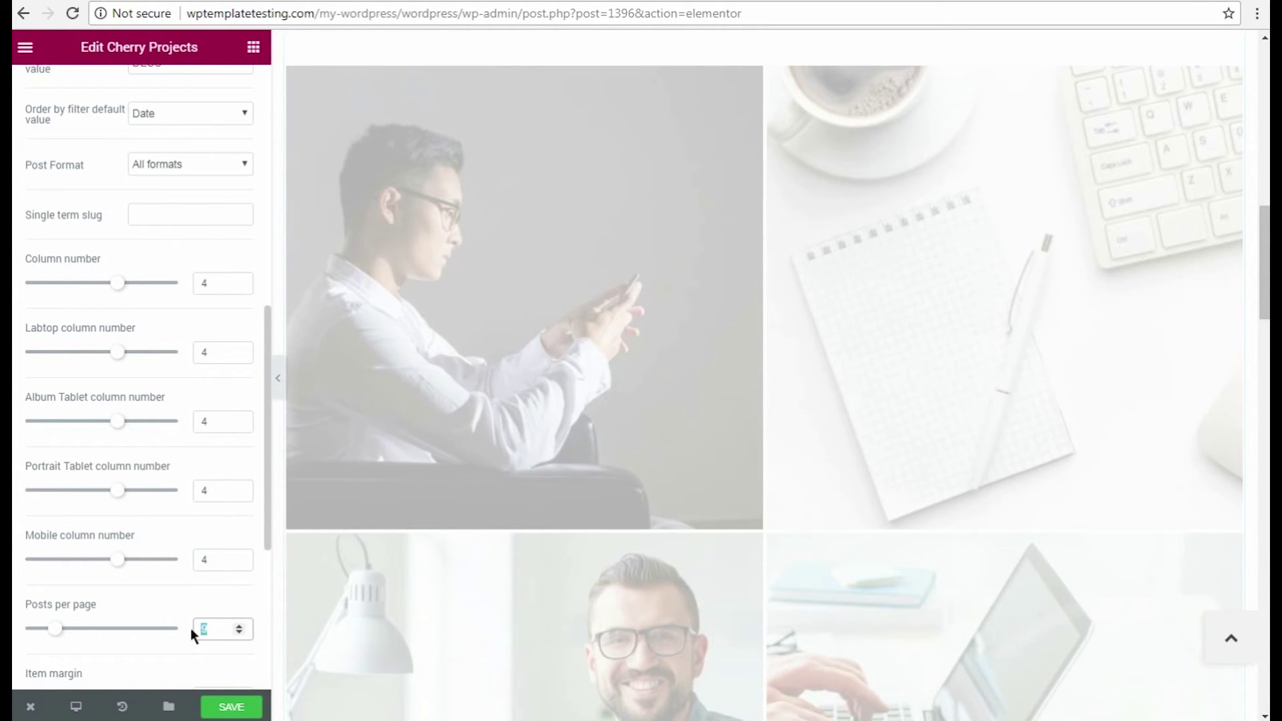
scroll(190, 628, down, 5)
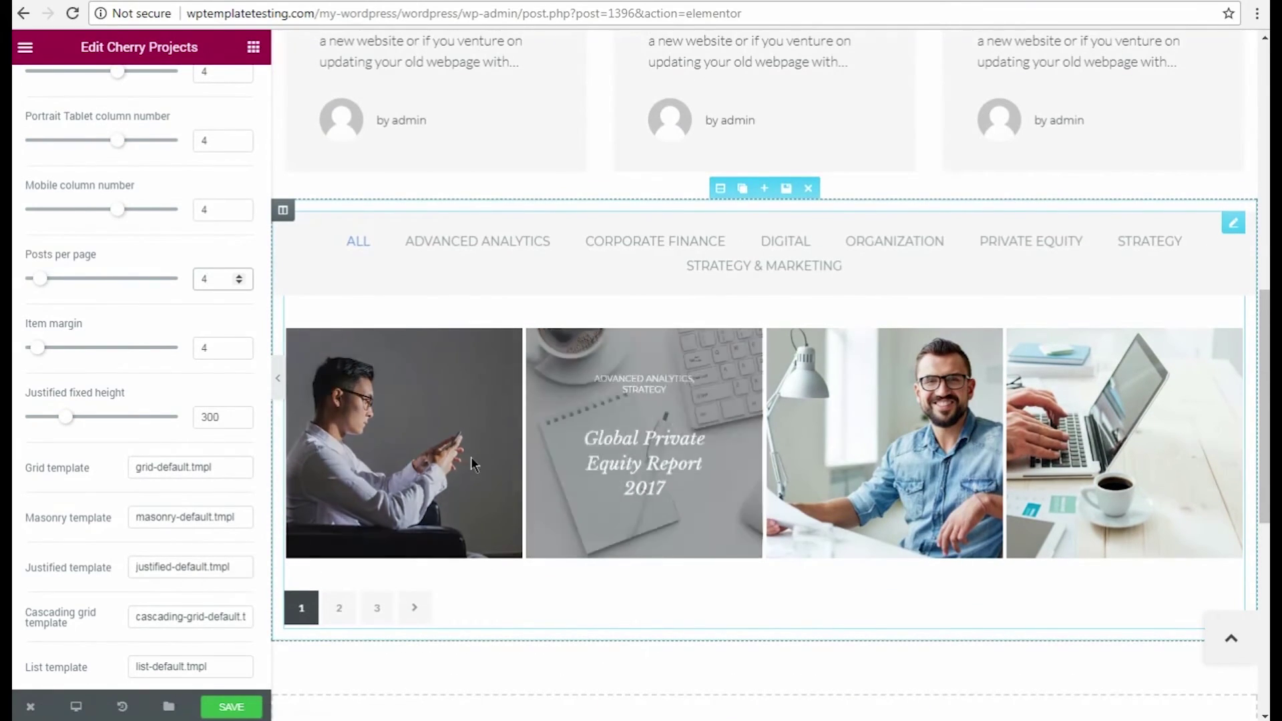
Show page 2 of the projects grid in the preview.
click(341, 617)
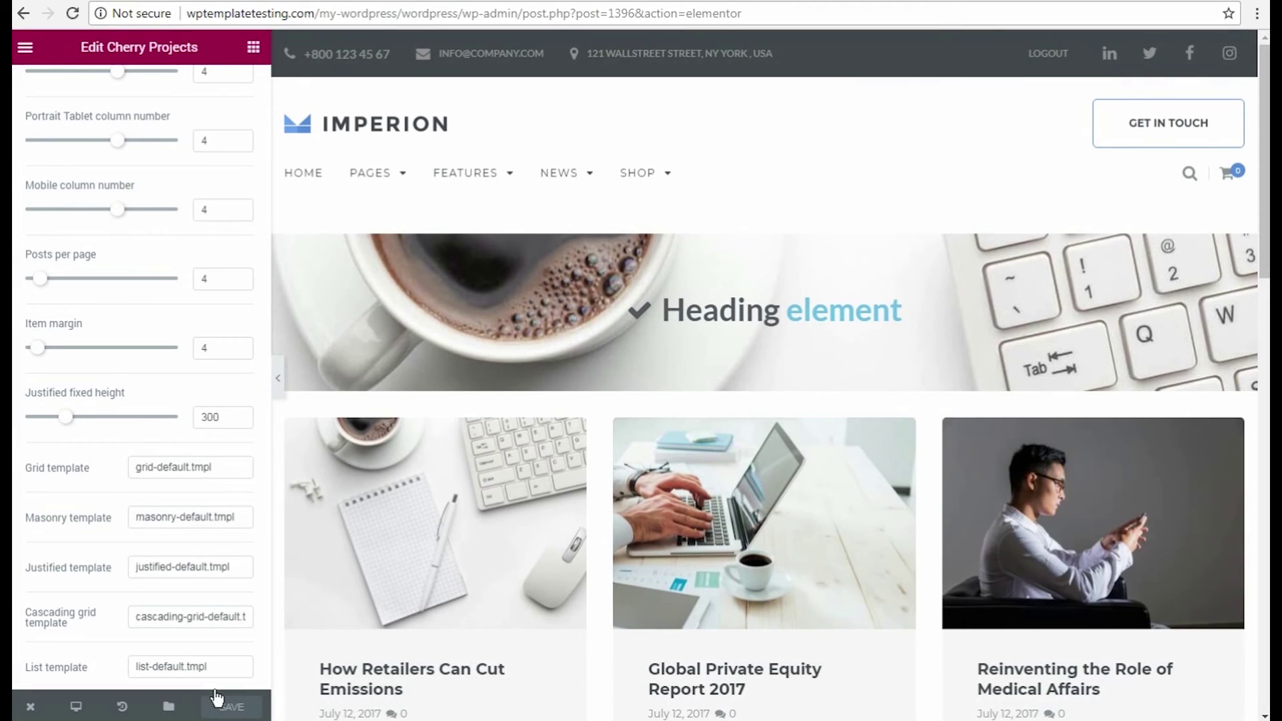
Open the published page live and scroll down to the projects grid.
mouse_move(31, 707)
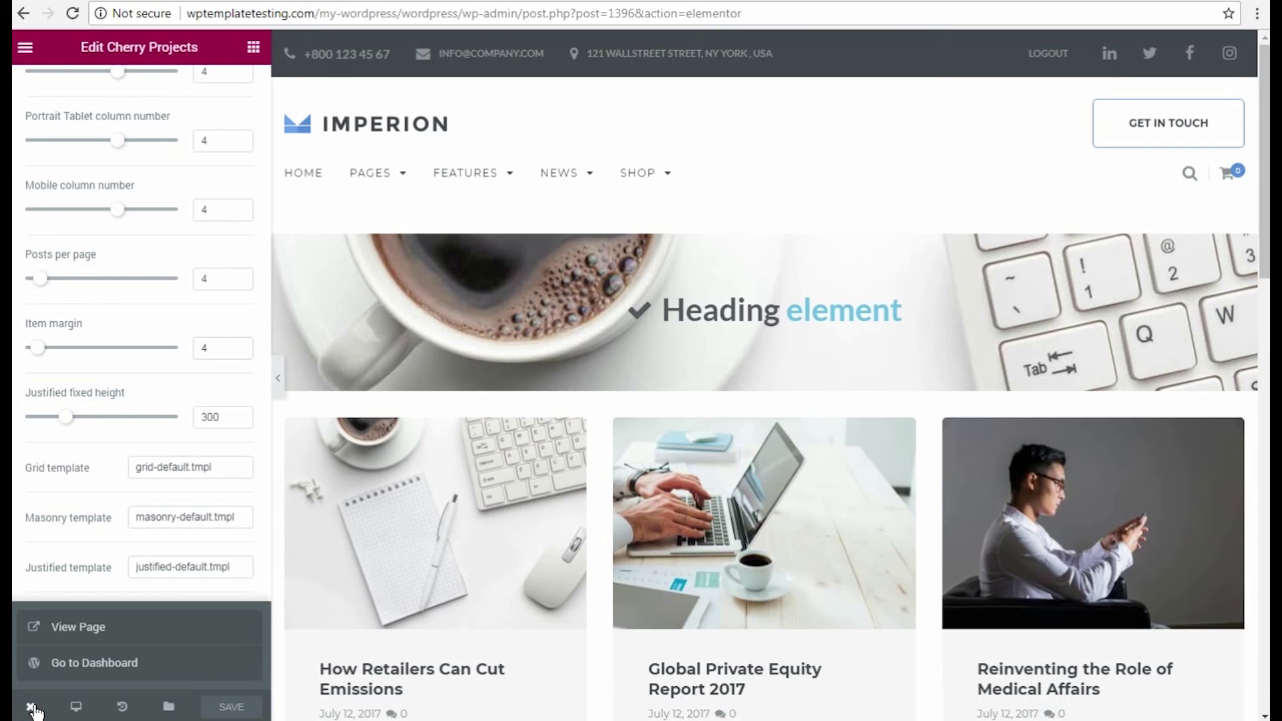
click(77, 628)
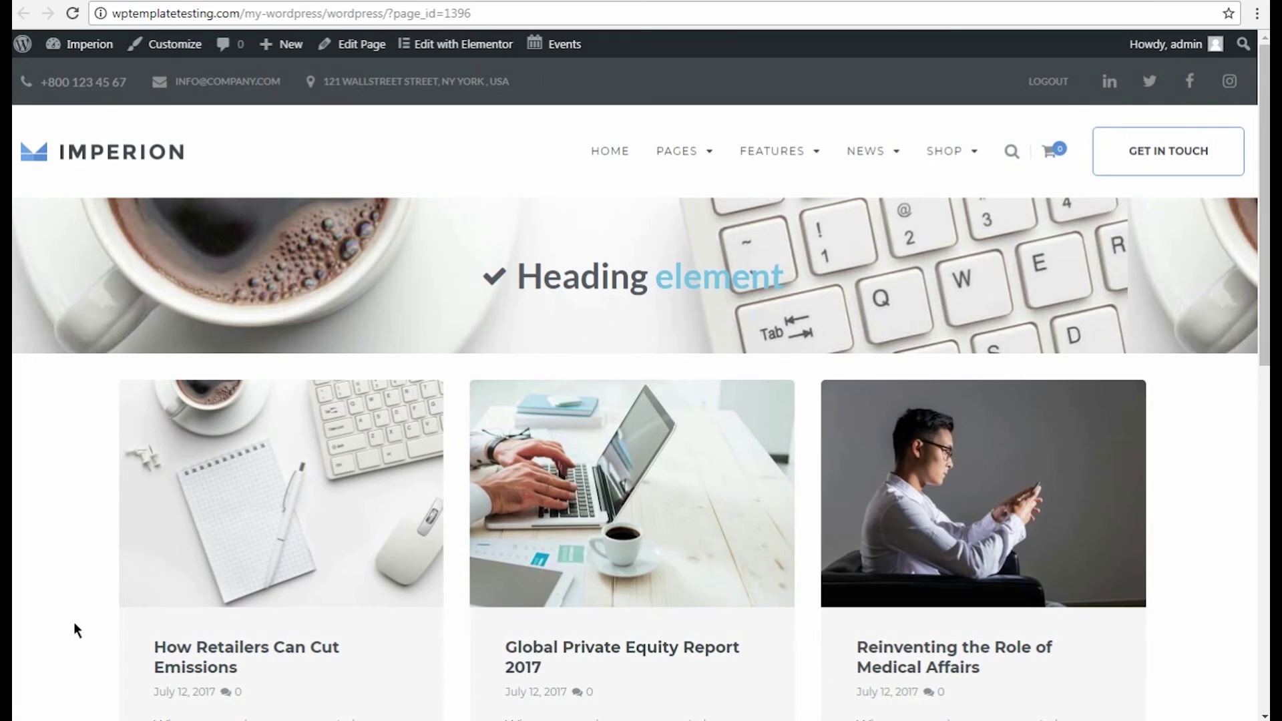
scroll(295, 530, down, 9)
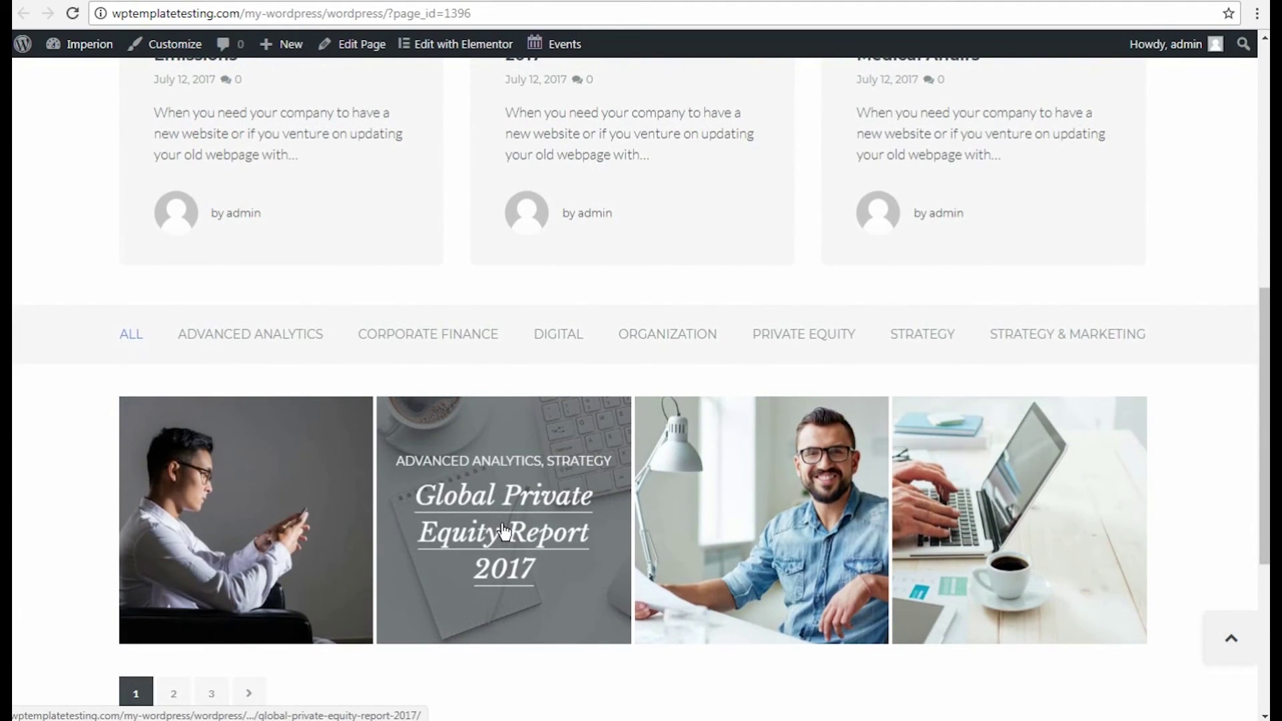
Filter the projects grid to CORPORATE FINANCE, then return to the top of the page.
click(440, 344)
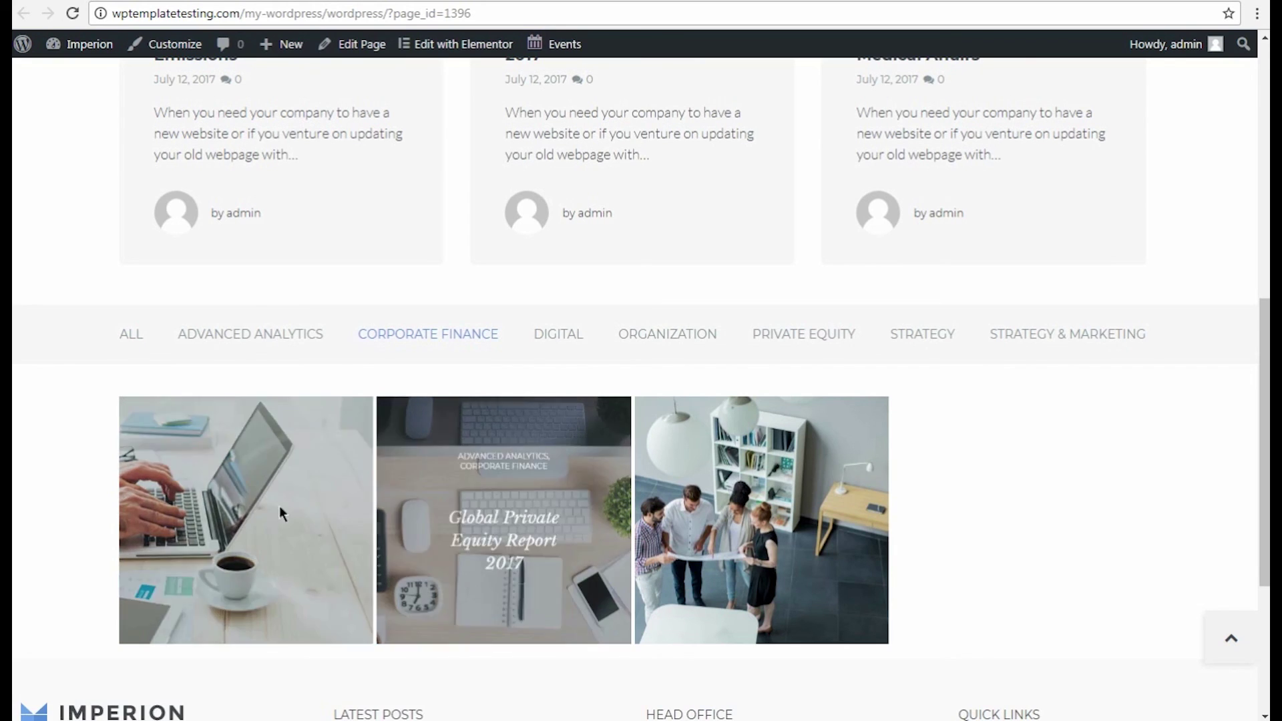
scroll(254, 528, down, 4)
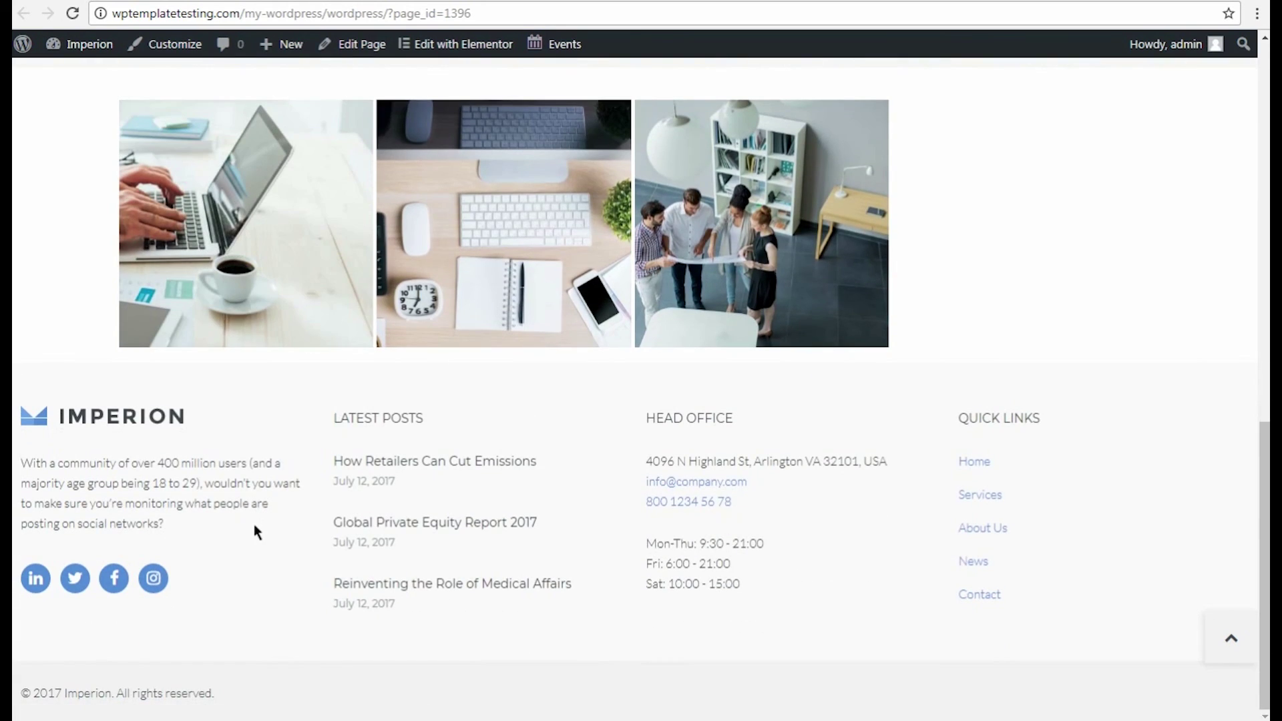
scroll(254, 529, up, 10)
scroll(254, 526, up, 3)
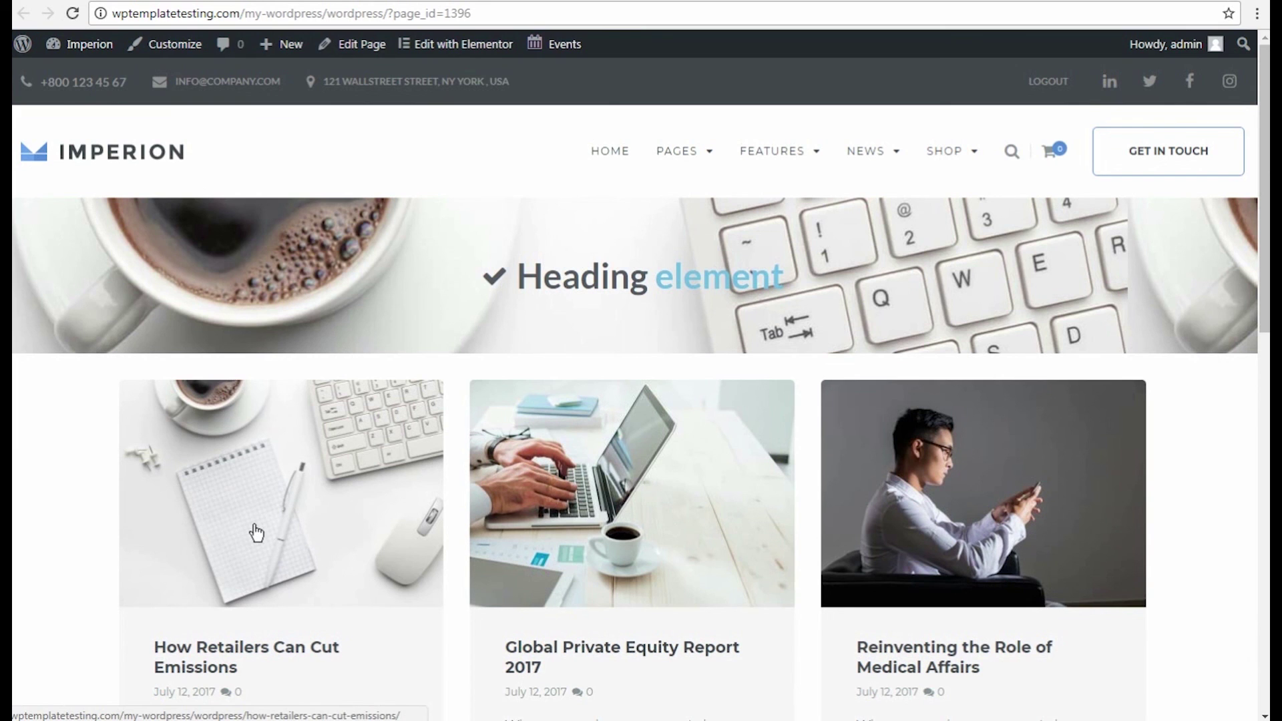